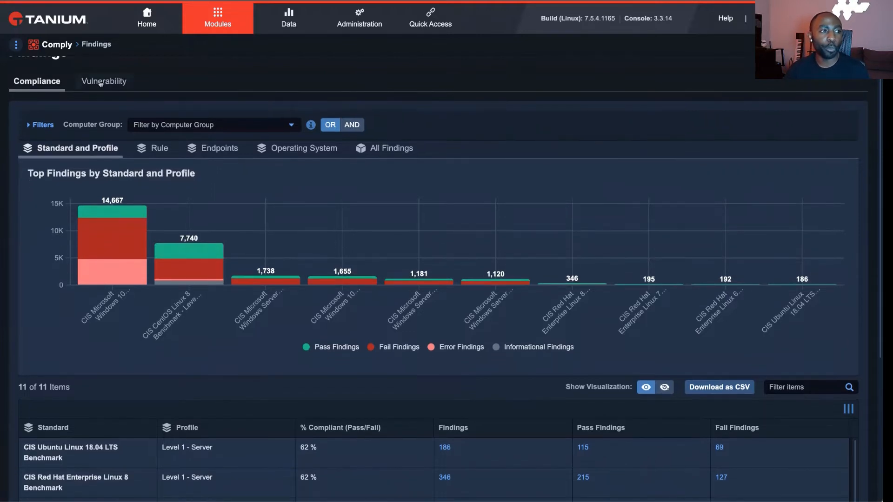
- Show the vulnerability findings and expand their standard filters to review the available filter fields
{"action": "left_click", "coordinate": [103, 87]}
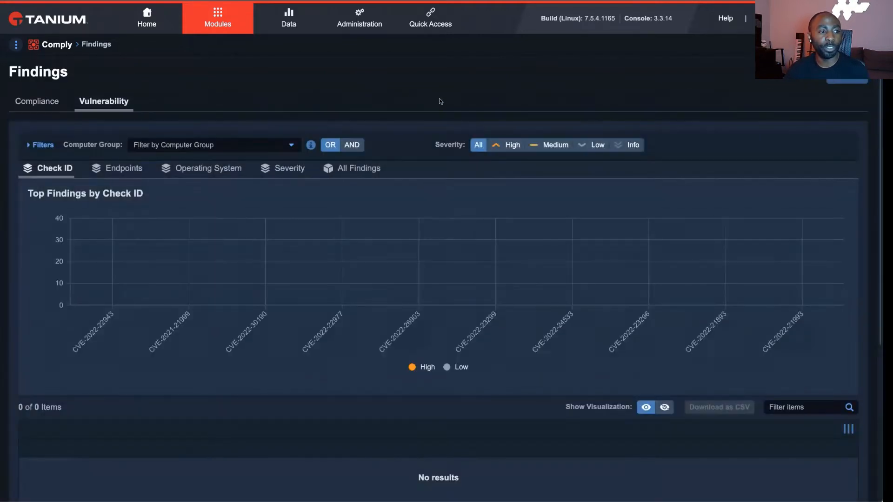
{"action": "scroll", "coordinate": [441, 101], "scroll_direction": "down", "scroll_amount": 1}
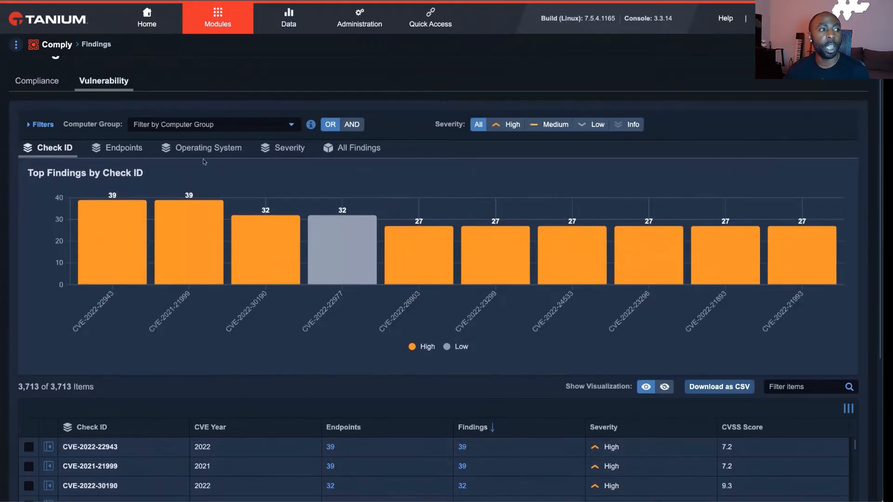
{"action": "left_click", "coordinate": [44, 128]}
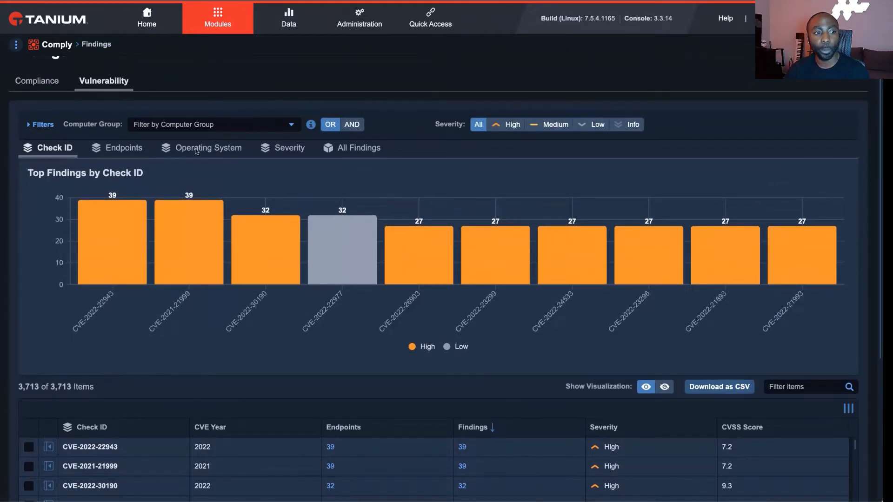
{"action": "scroll", "coordinate": [543, 270], "scroll_direction": "down", "scroll_amount": 3}
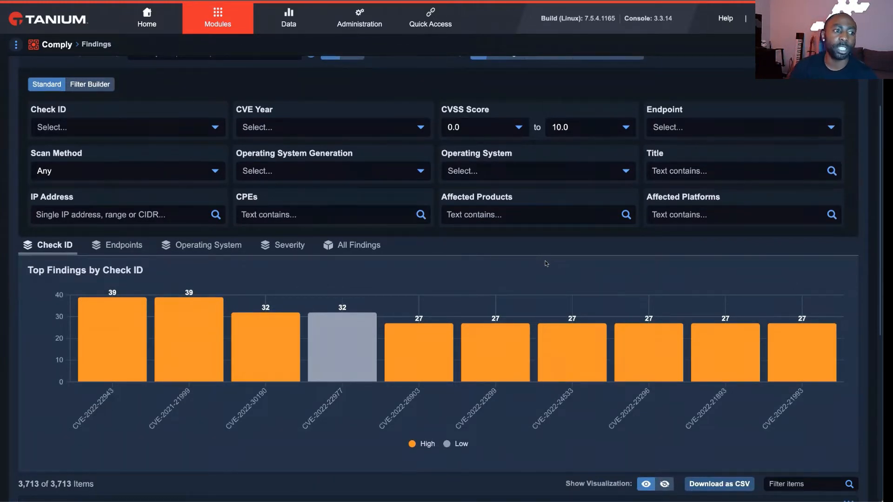
{"action": "scroll", "coordinate": [546, 263], "scroll_direction": "down", "scroll_amount": 1}
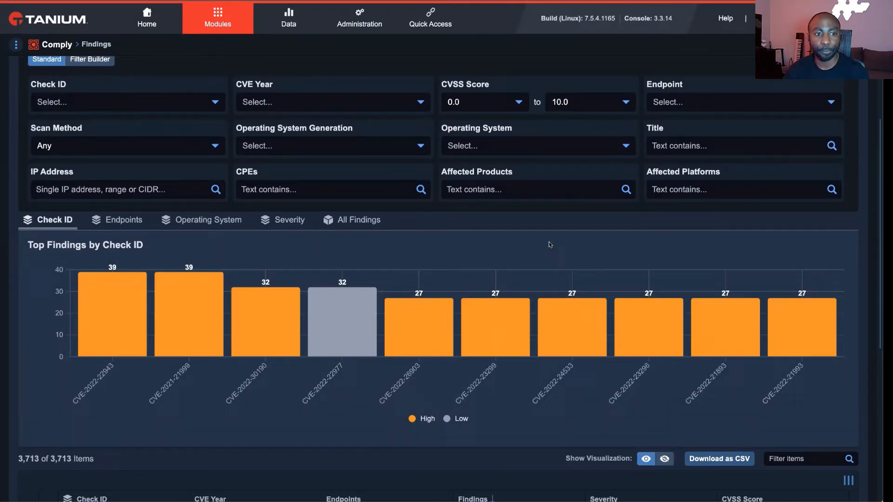
{"action": "scroll", "coordinate": [661, 209], "scroll_direction": "up", "scroll_amount": 2}
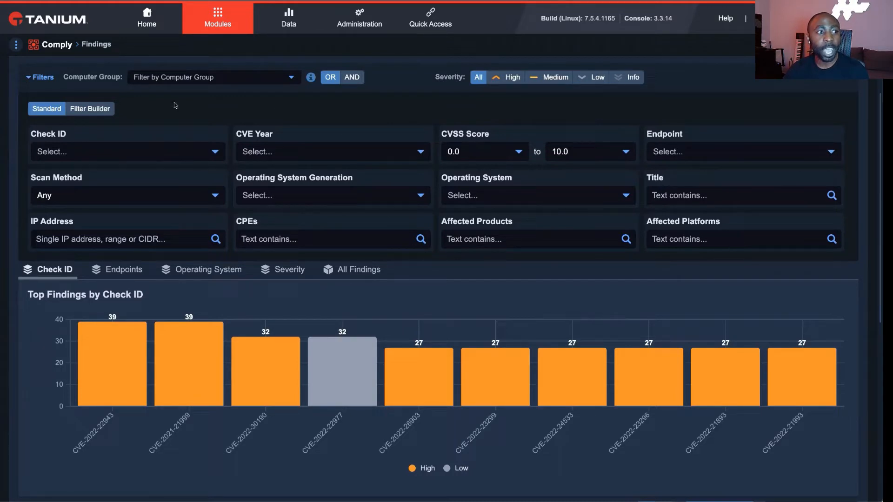
- Switch to the filter builder and start a condition on the Comply - CVE Findings source with the CVE Created Date column
{"action": "left_click", "coordinate": [95, 112]}
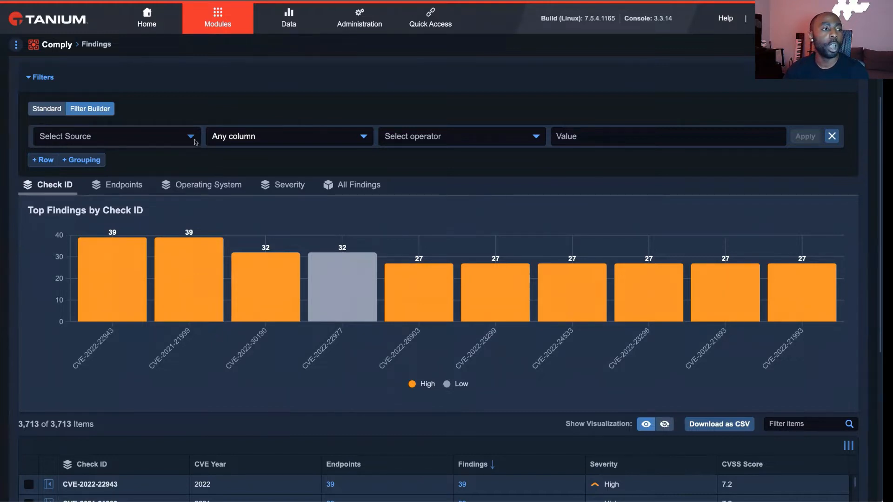
{"action": "left_click", "coordinate": [195, 142]}
{"action": "left_click", "coordinate": [148, 208]}
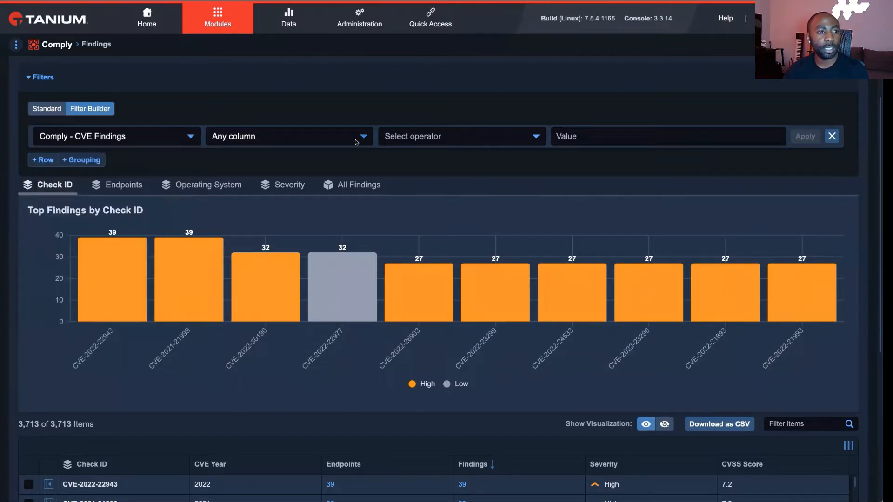
{"action": "left_click", "coordinate": [356, 140]}
{"action": "scroll", "coordinate": [313, 177], "scroll_direction": "down", "scroll_amount": 1}
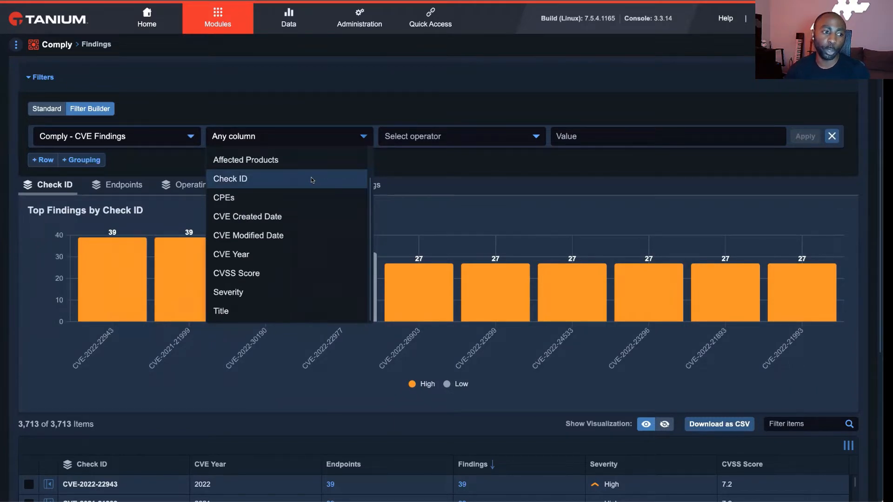
{"action": "left_click", "coordinate": [291, 218]}
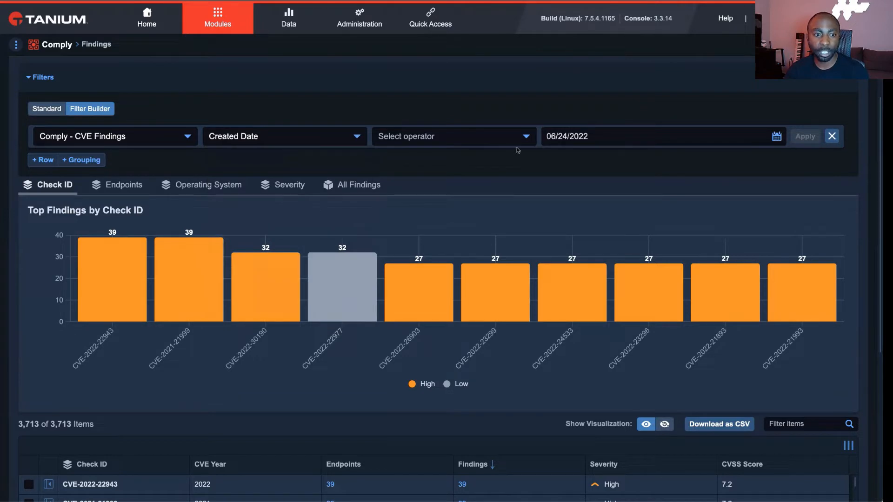
{"action": "left_click", "coordinate": [327, 137]}
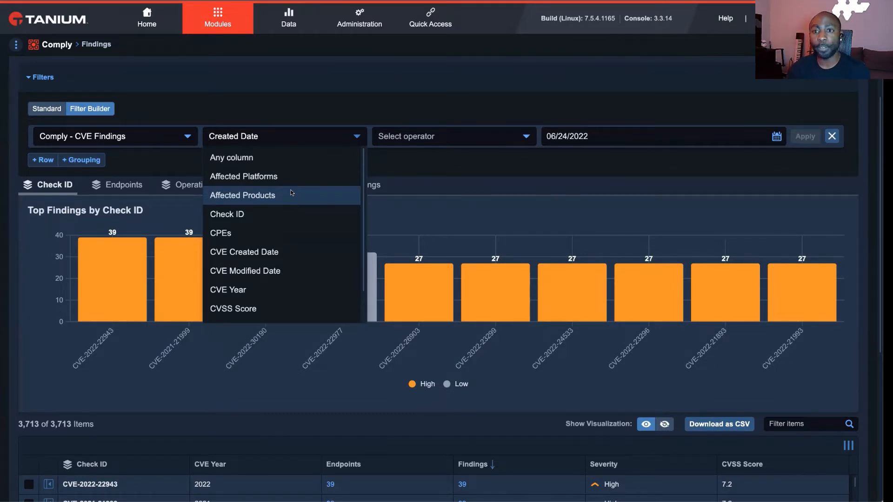
{"action": "left_click", "coordinate": [452, 165]}
- List all findings, show the CPEs, Affected Products, Affected Platforms, CVE Created Date and CVE Modified Date columns, and hide Severity
{"action": "scroll", "coordinate": [453, 166], "scroll_direction": "down", "scroll_amount": 2}
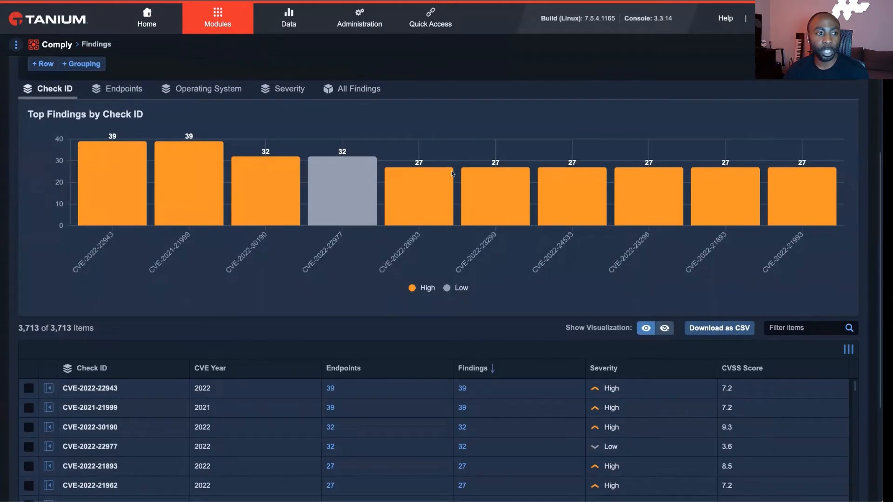
{"action": "left_click", "coordinate": [353, 93]}
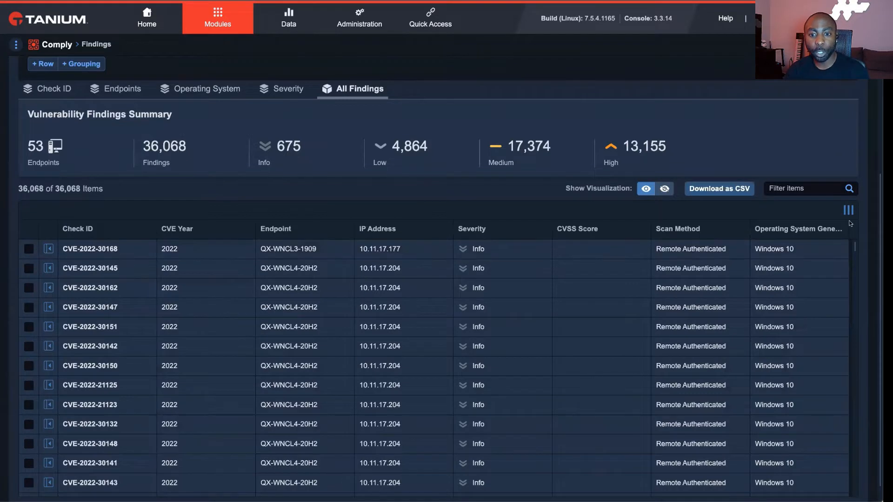
{"action": "left_click", "coordinate": [849, 212]}
{"action": "scroll", "coordinate": [802, 253], "scroll_direction": "down", "scroll_amount": 3}
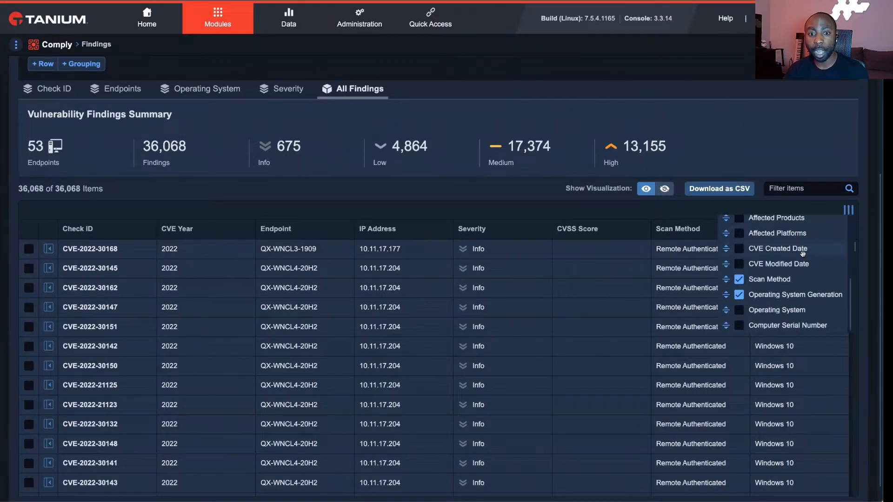
{"action": "scroll", "coordinate": [802, 253], "scroll_direction": "up", "scroll_amount": 2}
{"action": "left_click", "coordinate": [741, 230]}
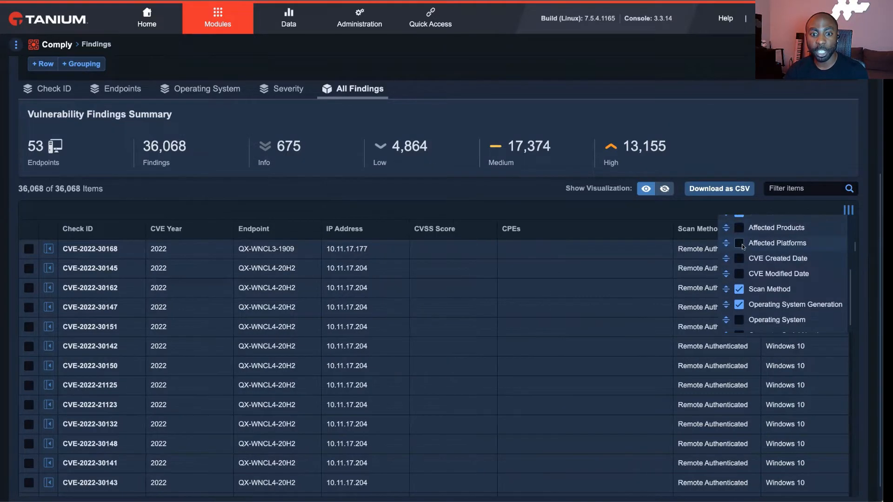
{"action": "left_click", "coordinate": [742, 244]}
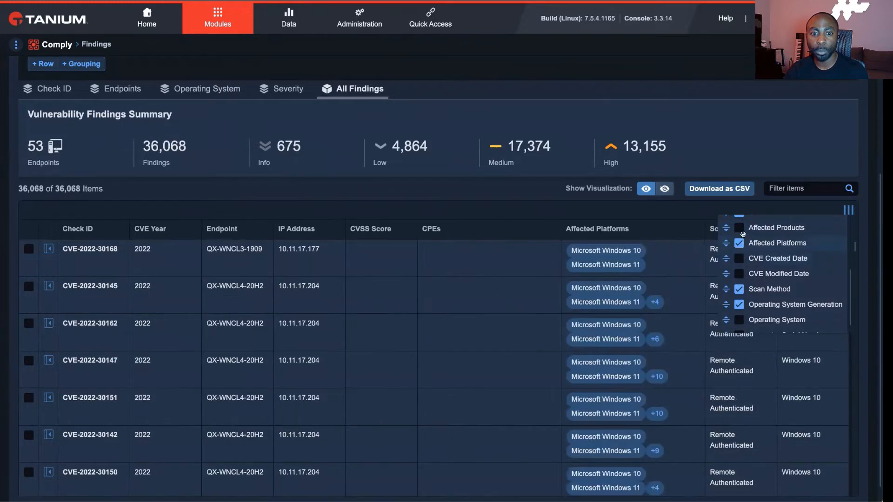
{"action": "left_click", "coordinate": [740, 229]}
{"action": "left_click", "coordinate": [740, 259]}
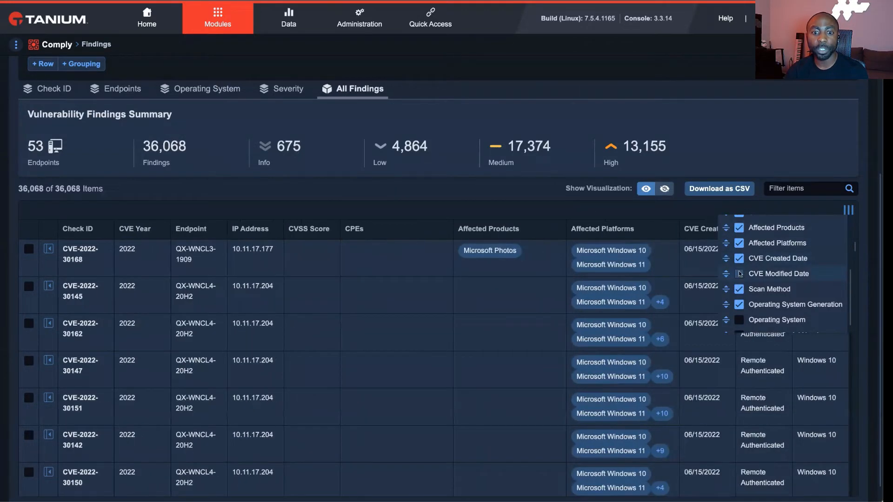
{"action": "left_click", "coordinate": [740, 274]}
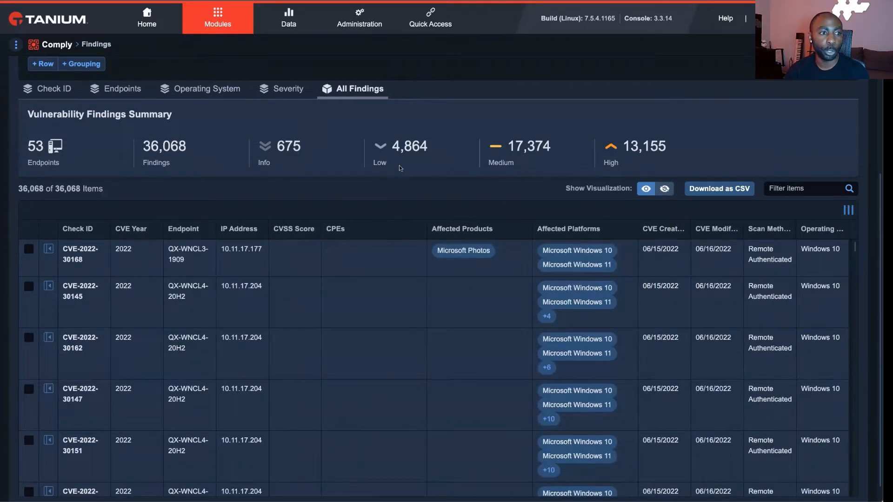
- Review the CPE, affected product, platform and date columns, and check the findings' CSV export options without exporting
{"action": "scroll", "coordinate": [400, 168], "scroll_direction": "up", "scroll_amount": 4}
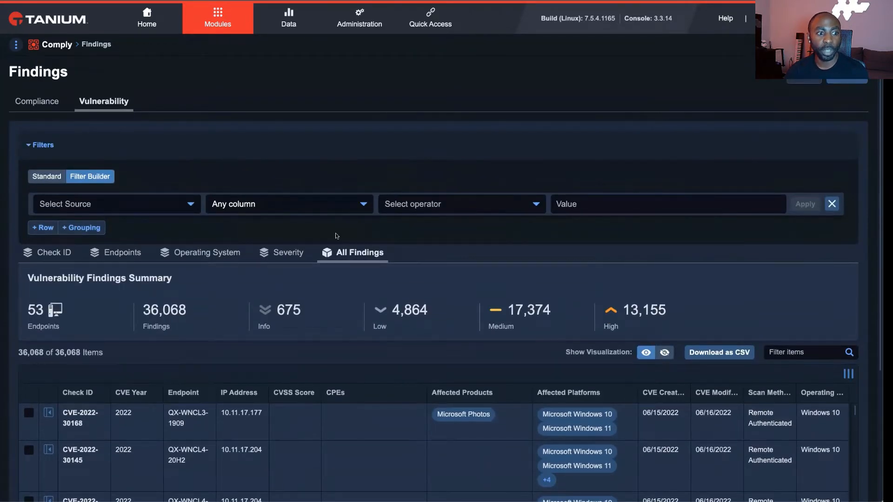
{"action": "scroll", "coordinate": [500, 267], "scroll_direction": "down", "scroll_amount": 2}
{"action": "scroll", "coordinate": [709, 279], "scroll_direction": "down", "scroll_amount": 1}
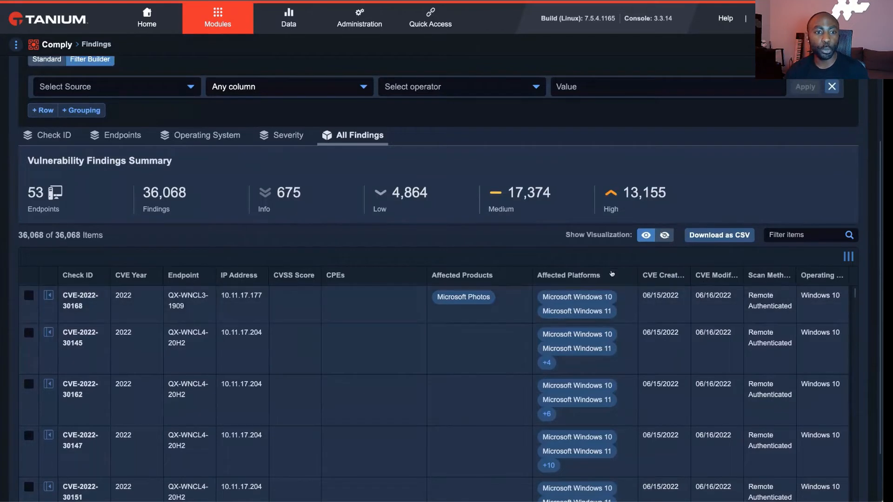
{"action": "scroll", "coordinate": [447, 214], "scroll_direction": "down", "scroll_amount": 1}
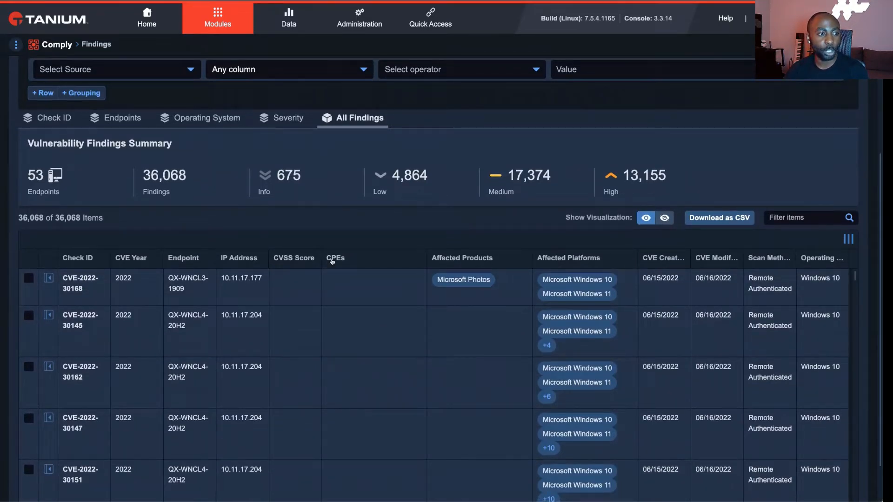
{"action": "scroll", "coordinate": [296, 259], "scroll_direction": "down", "scroll_amount": 2}
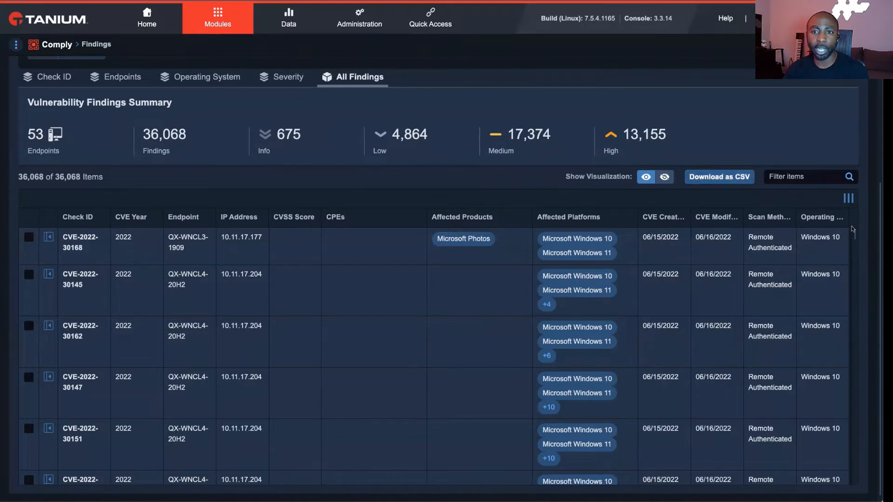
{"action": "scroll", "coordinate": [853, 228], "scroll_direction": "up", "scroll_amount": 2}
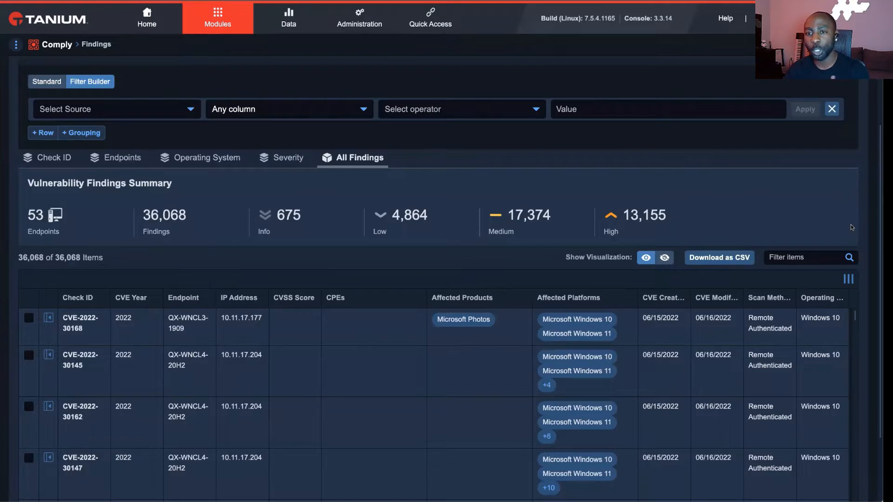
{"action": "left_click", "coordinate": [700, 257]}
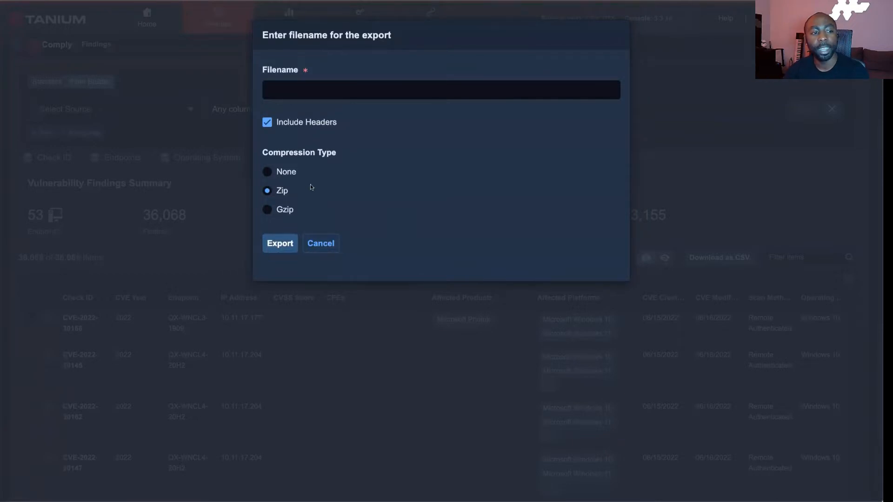
{"action": "left_click", "coordinate": [322, 247]}
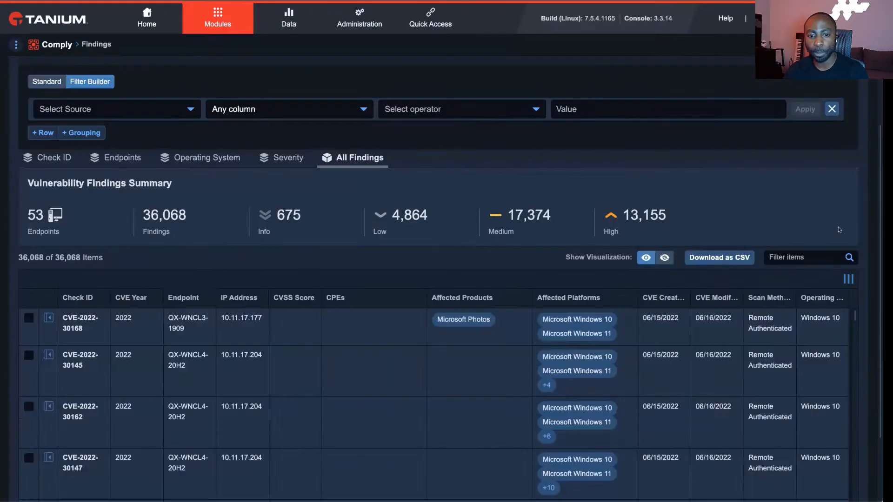
- Set the source of the filter condition above the all-findings list to Comply - CVE Findings
{"action": "scroll", "coordinate": [808, 238], "scroll_direction": "down", "scroll_amount": 2}
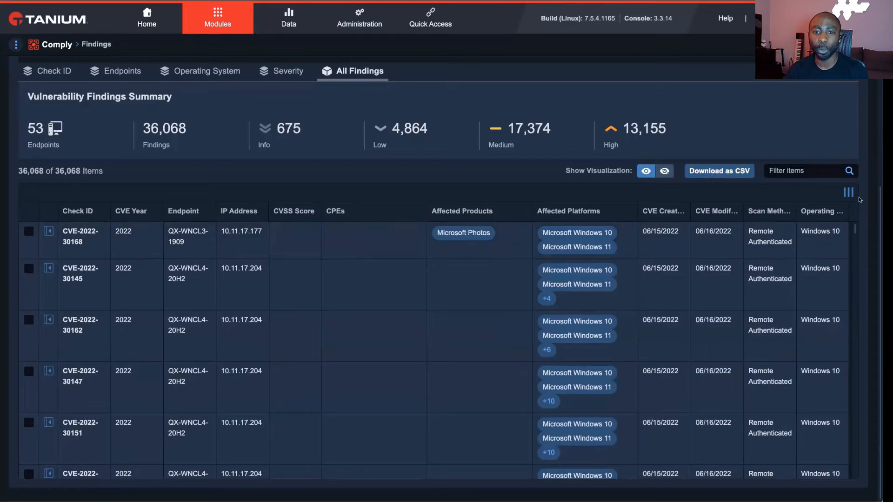
{"action": "scroll", "coordinate": [852, 197], "scroll_direction": "up", "scroll_amount": 3}
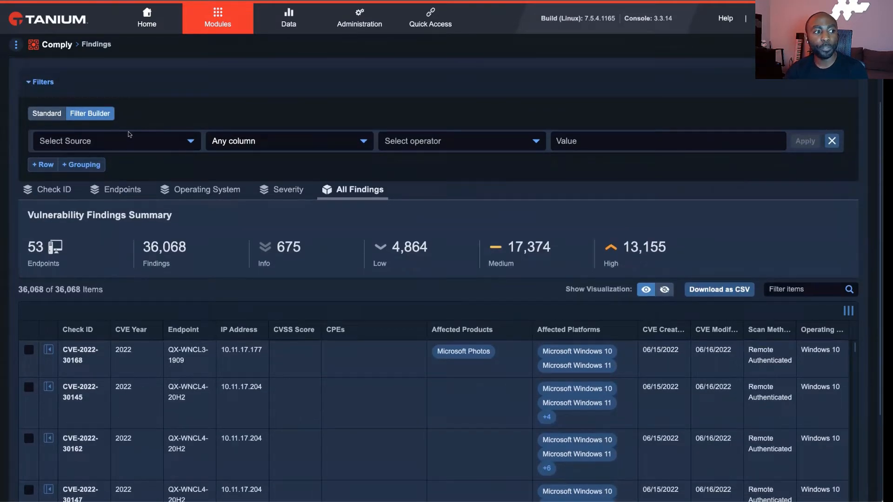
{"action": "left_click", "coordinate": [166, 142]}
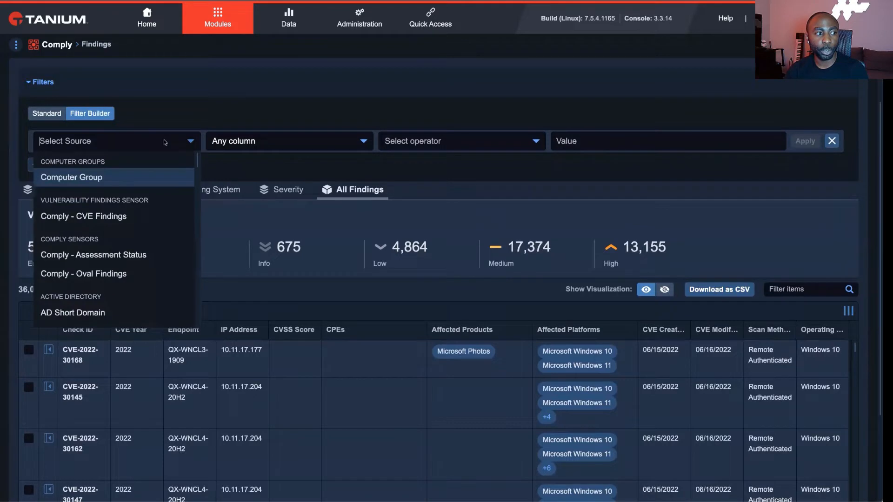
{"action": "left_click", "coordinate": [153, 214]}
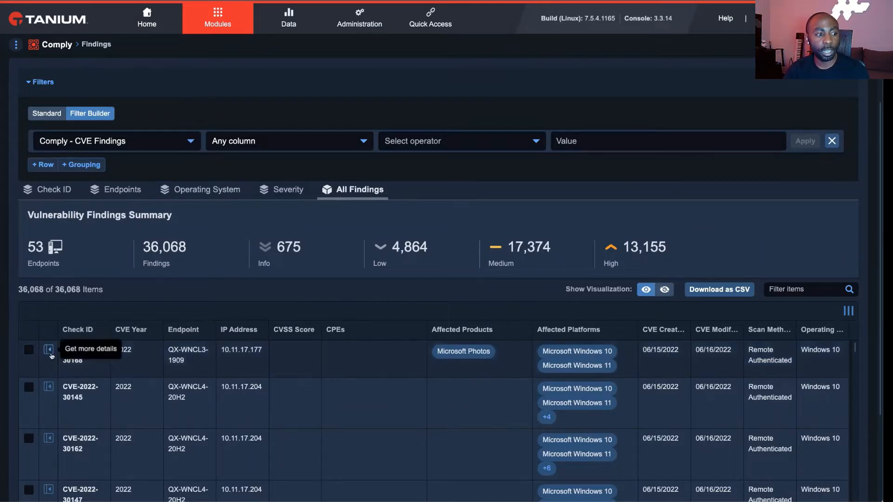
- Examine the details of finding CVE-2022-30168 with its vulnerability definition, test and solution expanded, and close them
{"action": "left_click", "coordinate": [49, 351]}
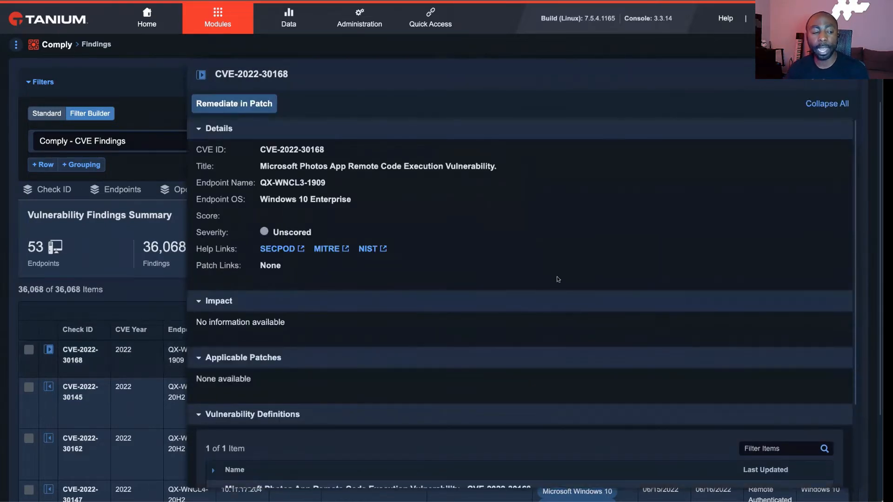
{"action": "scroll", "coordinate": [557, 278], "scroll_direction": "down", "scroll_amount": 2}
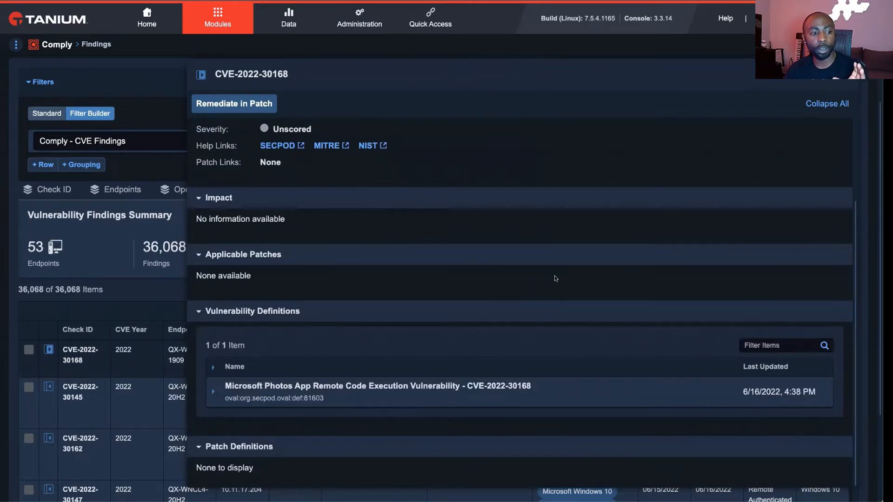
{"action": "left_click", "coordinate": [214, 393]}
{"action": "scroll", "coordinate": [309, 371], "scroll_direction": "down", "scroll_amount": 4}
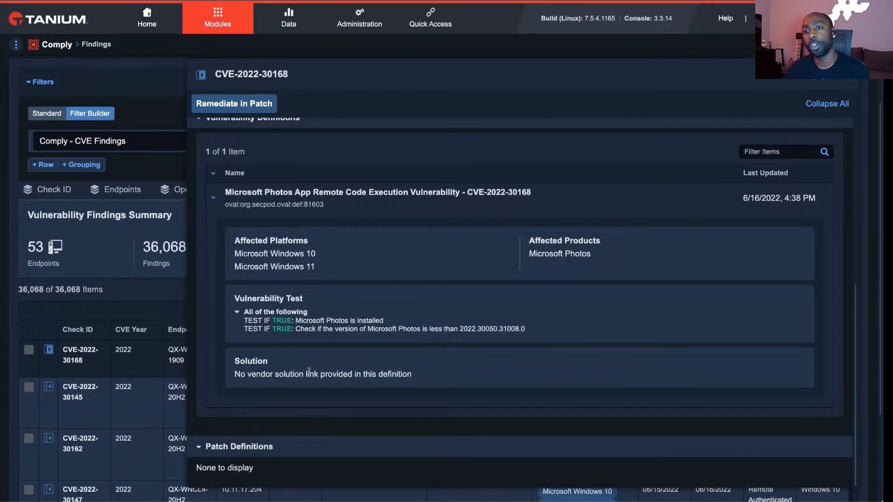
{"action": "scroll", "coordinate": [411, 341], "scroll_direction": "up", "scroll_amount": 2}
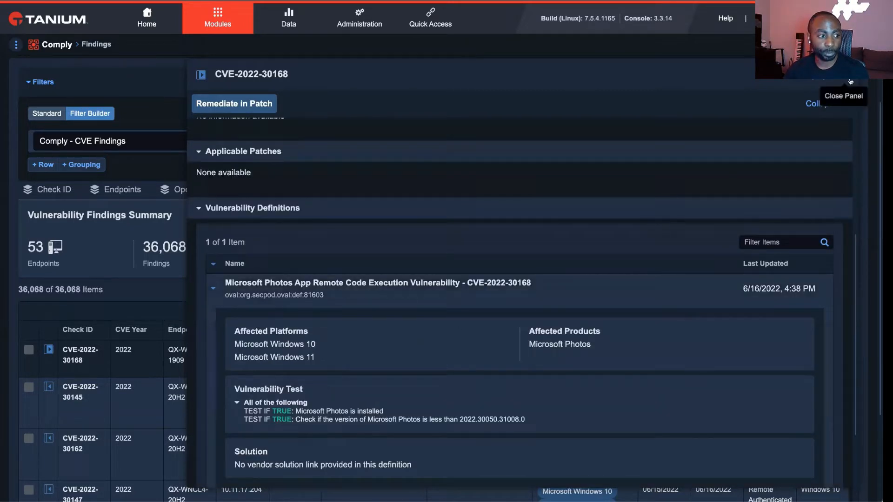
{"action": "left_click", "coordinate": [825, 85]}
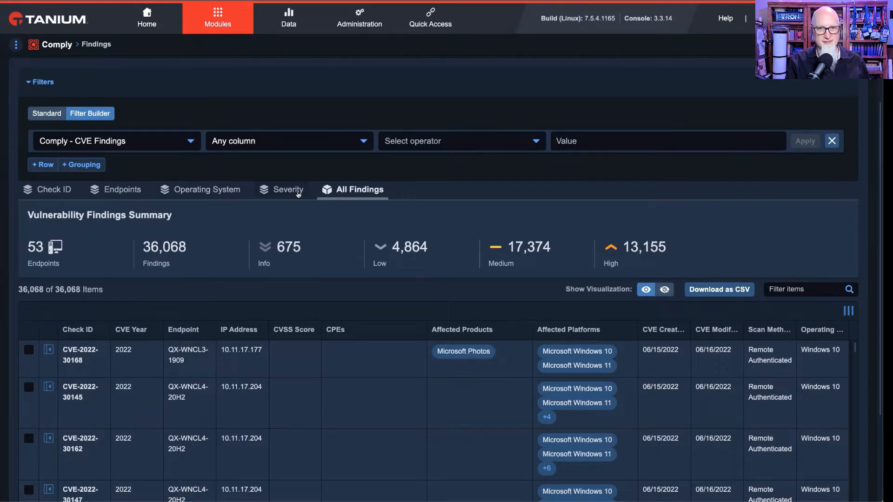
- Show the vulnerability findings grouped by severity
{"action": "left_click", "coordinate": [299, 194]}
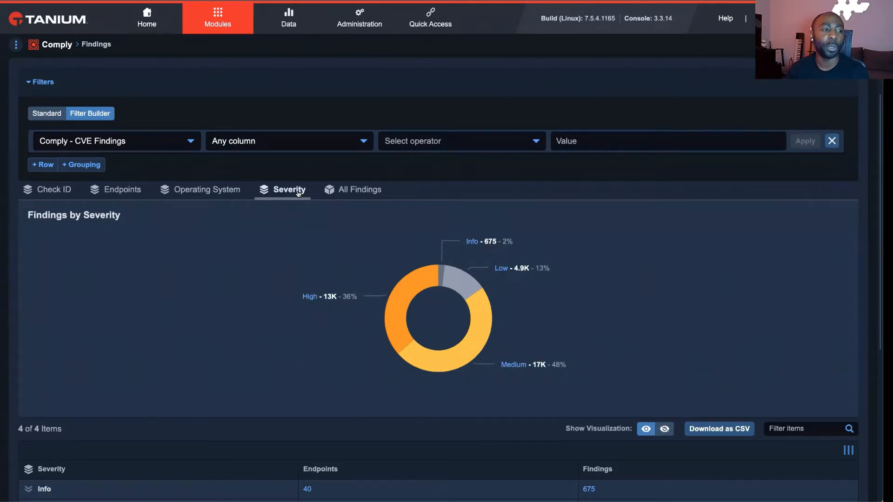
- Drill down from the severity summary into the findings of the endpoints with High severity
{"action": "scroll", "coordinate": [262, 233], "scroll_direction": "down", "scroll_amount": 2}
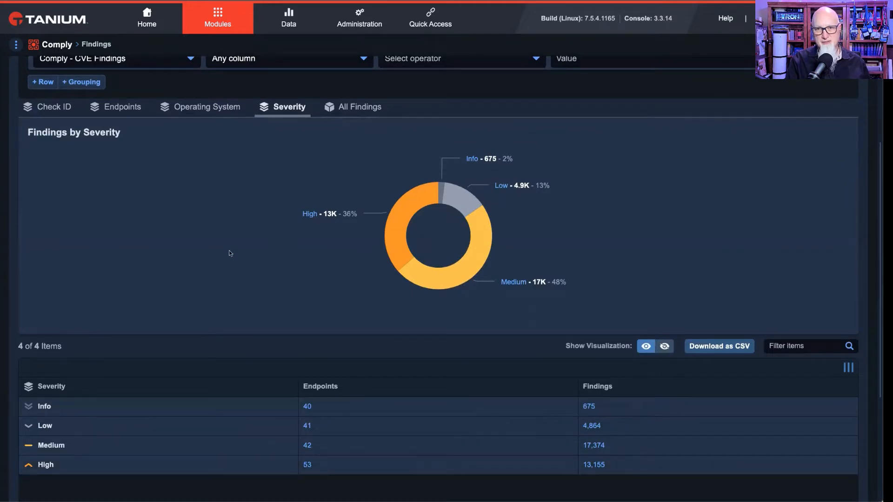
{"action": "mouse_move", "coordinate": [20, 53]}
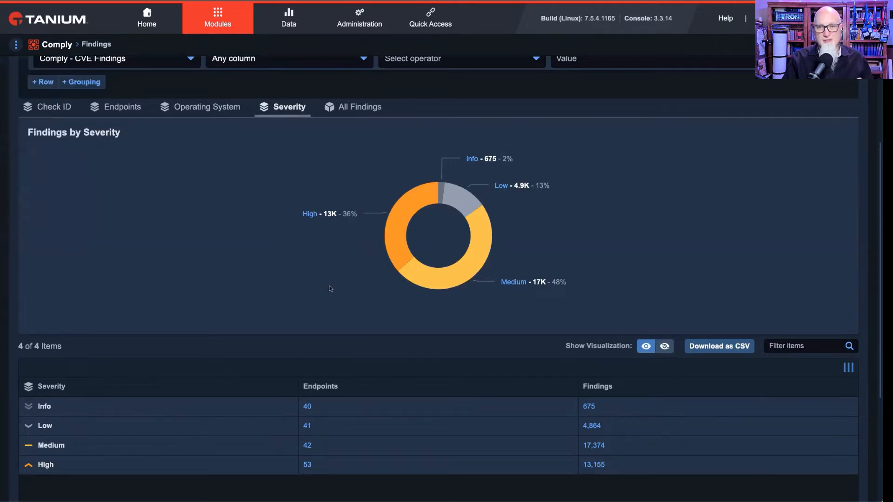
{"action": "left_click", "coordinate": [307, 465]}
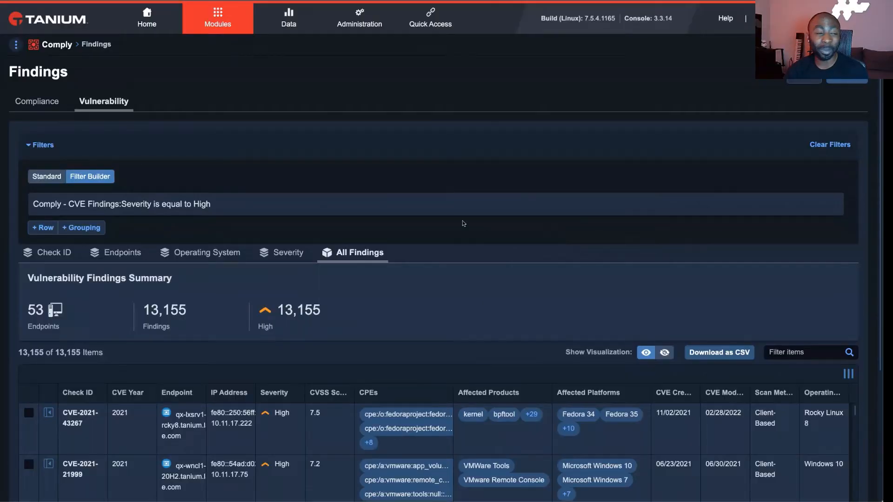
- Show the source files of the Tanium Vulnerability Library in Comply's vulnerability standards
{"action": "left_click", "coordinate": [14, 48]}
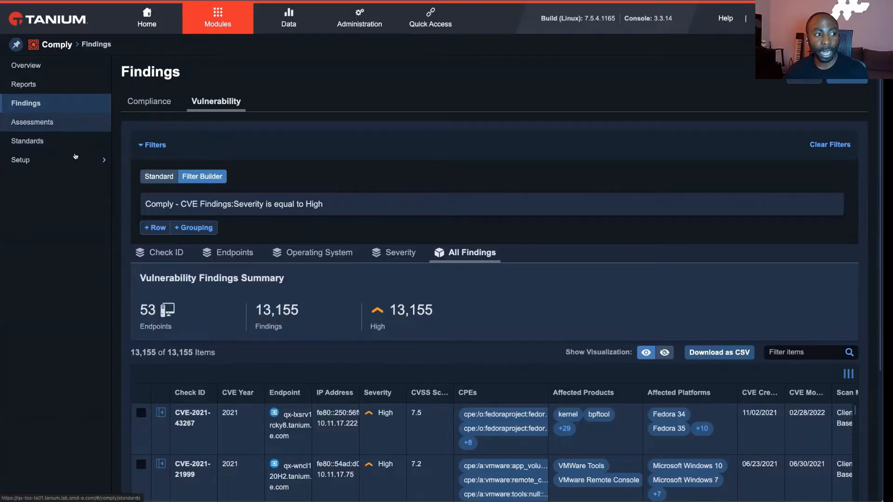
{"action": "left_click", "coordinate": [73, 129]}
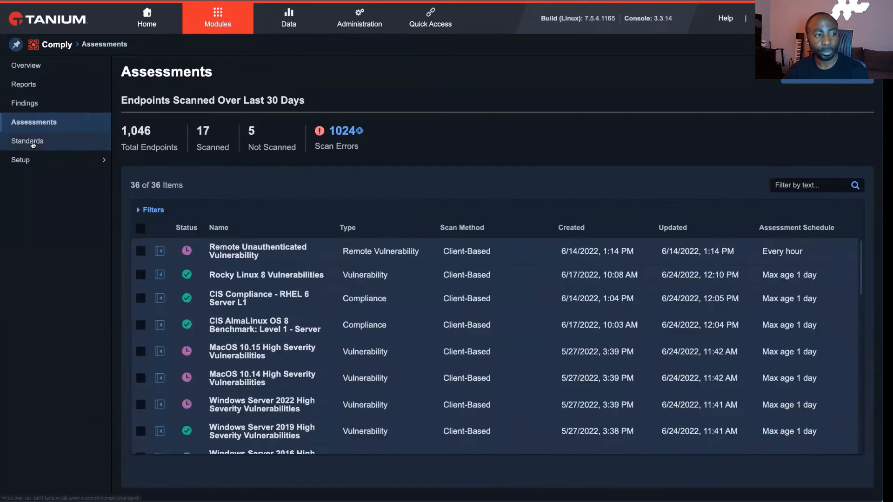
{"action": "left_click", "coordinate": [33, 141]}
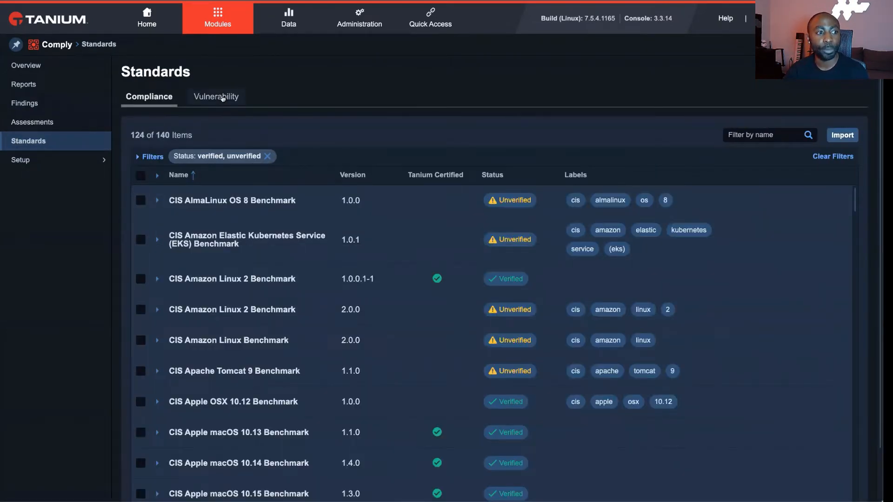
{"action": "left_click", "coordinate": [222, 99]}
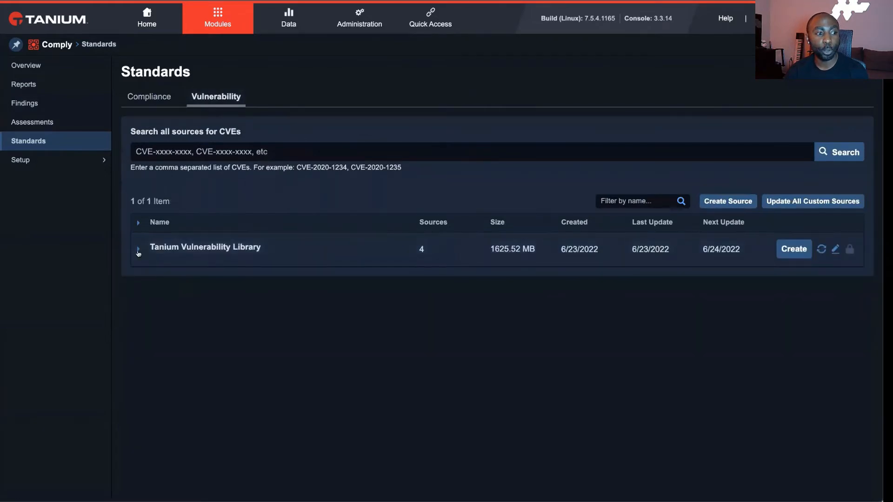
{"action": "left_click", "coordinate": [138, 250]}
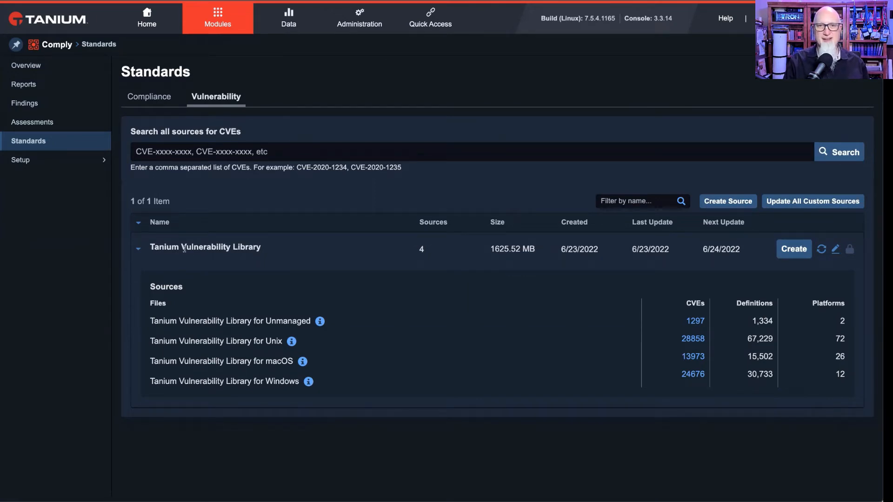
- Run an on-demand scan of the Rocky Linux 8 Vulnerabilities assessment with Run with Debug enabled and no additional targeting
{"action": "left_click", "coordinate": [33, 122]}
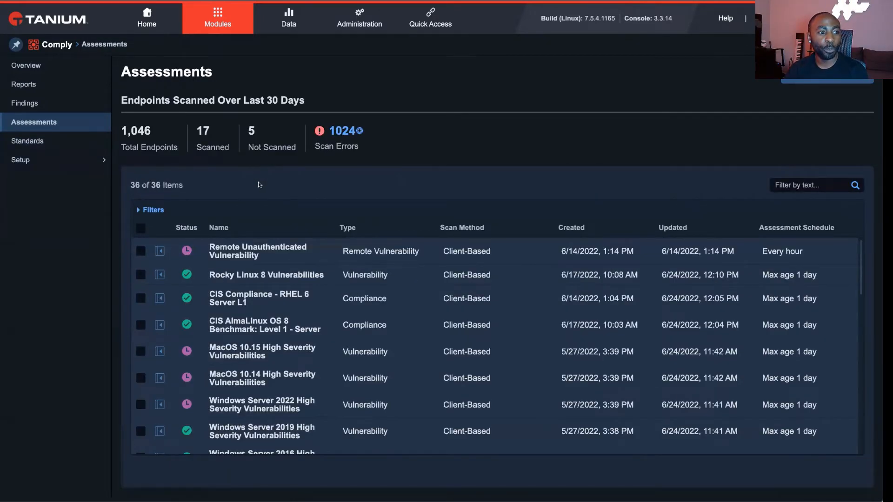
{"action": "left_click", "coordinate": [141, 275]}
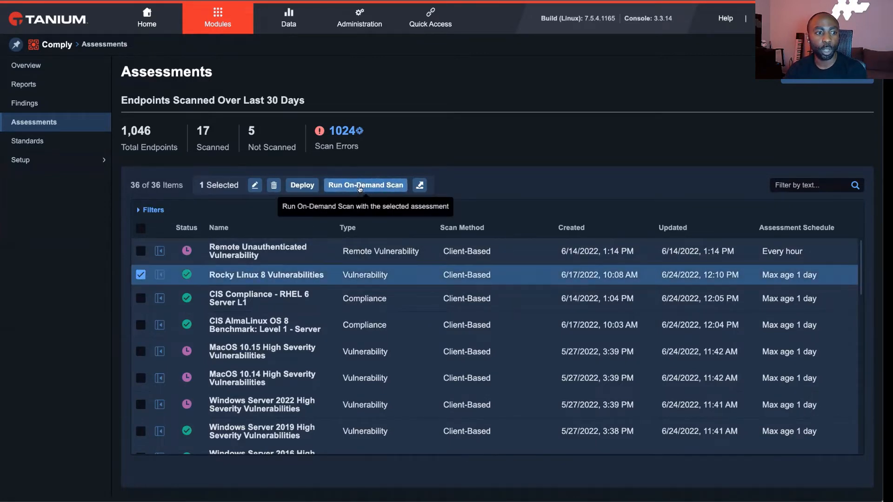
{"action": "left_click", "coordinate": [359, 186]}
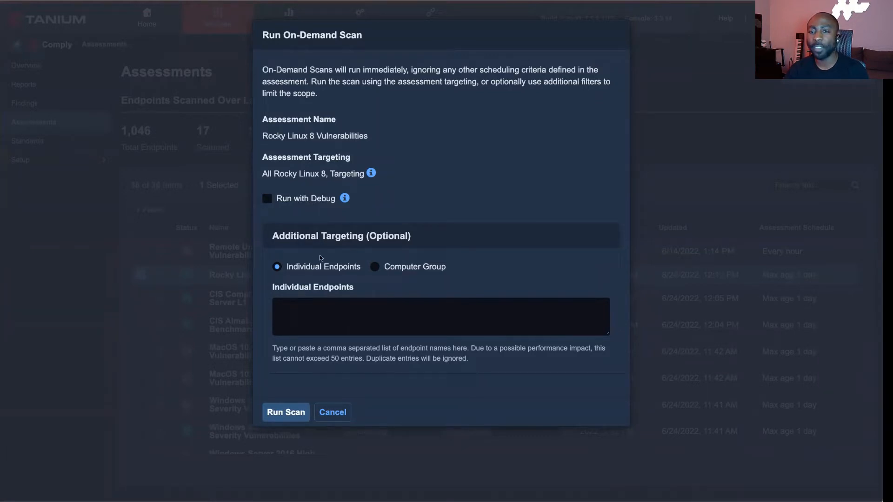
{"action": "left_click", "coordinate": [292, 204]}
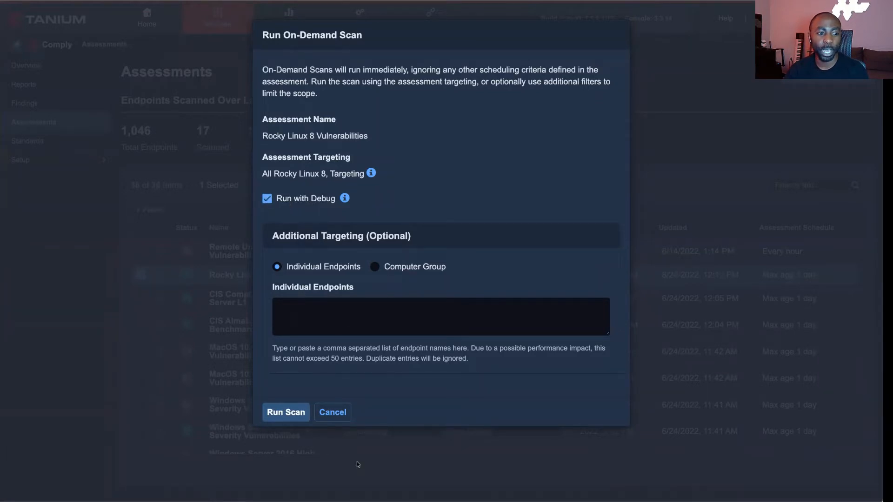
{"action": "left_click", "coordinate": [291, 414]}
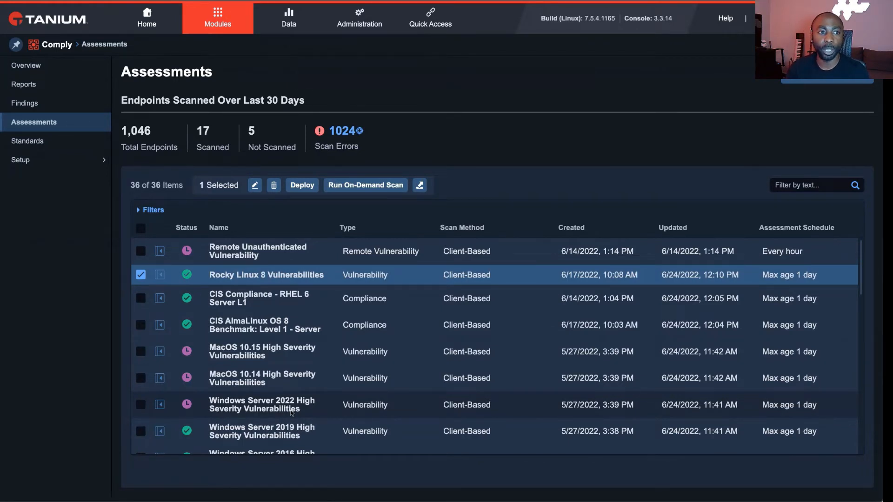
- Show the vulnerability findings by check ID and select CVE-2022-22943 and CVE-2022-22977
{"action": "left_click", "coordinate": [32, 110]}
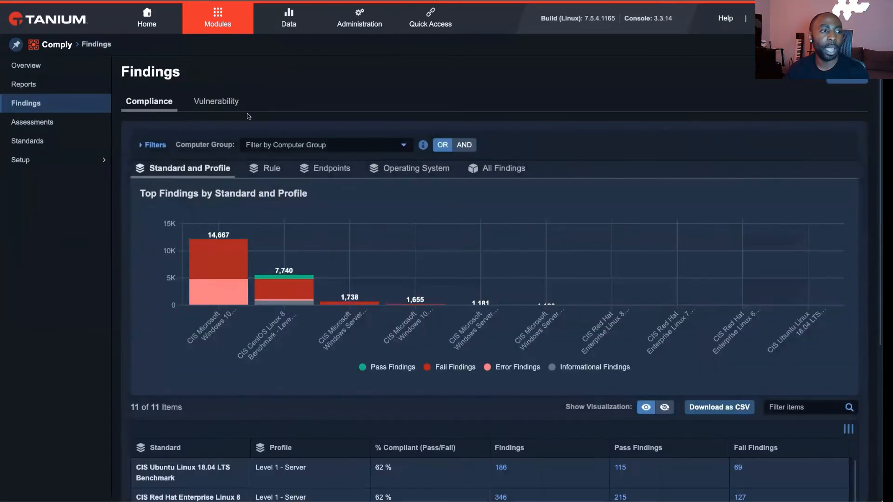
{"action": "left_click", "coordinate": [226, 103]}
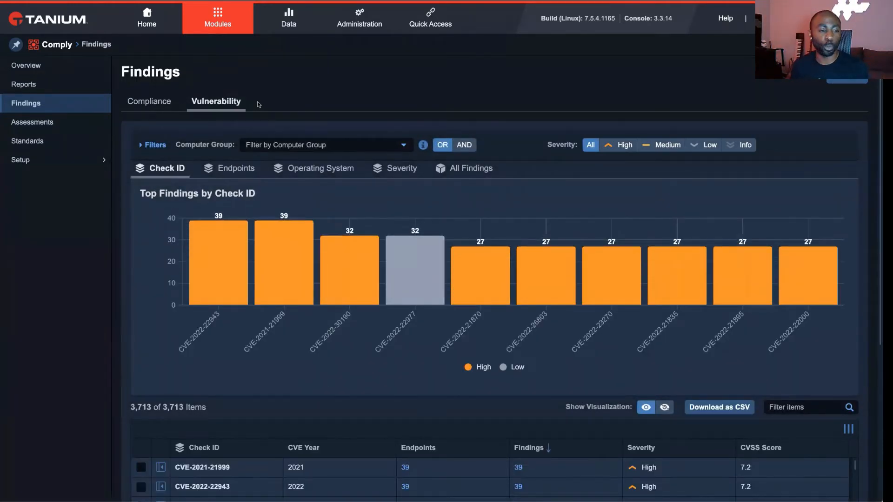
{"action": "scroll", "coordinate": [252, 185], "scroll_direction": "down", "scroll_amount": 3}
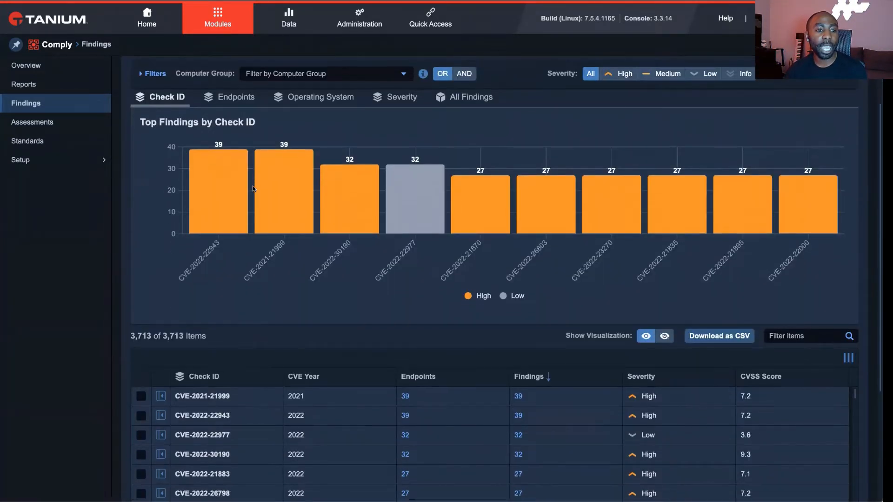
{"action": "left_click", "coordinate": [140, 387]}
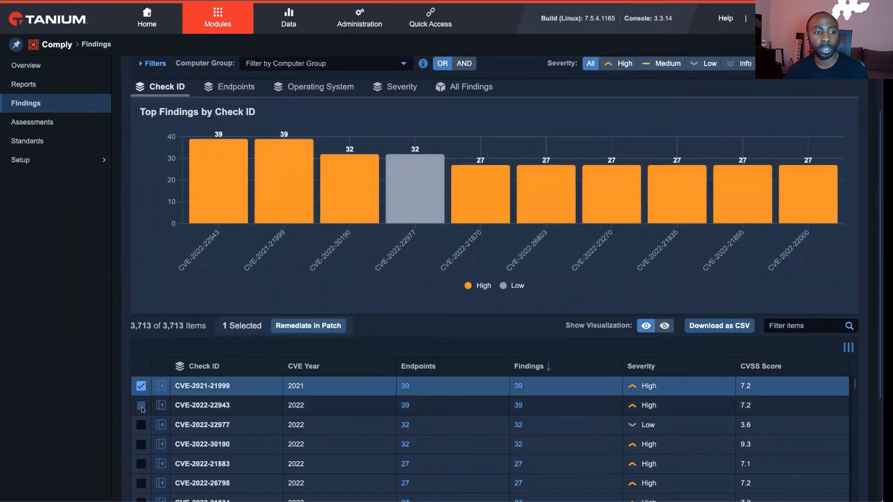
{"action": "left_click", "coordinate": [141, 405]}
{"action": "left_click", "coordinate": [140, 425]}
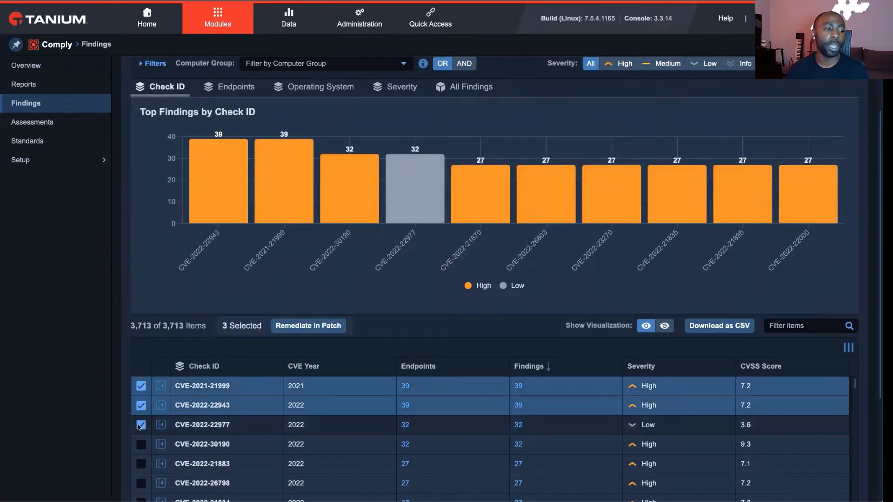
{"action": "left_click", "coordinate": [142, 388]}
- Review the details, impact, applicable patches and vulnerability definitions of CVE-2021-21999, and close them
{"action": "left_click", "coordinate": [160, 386]}
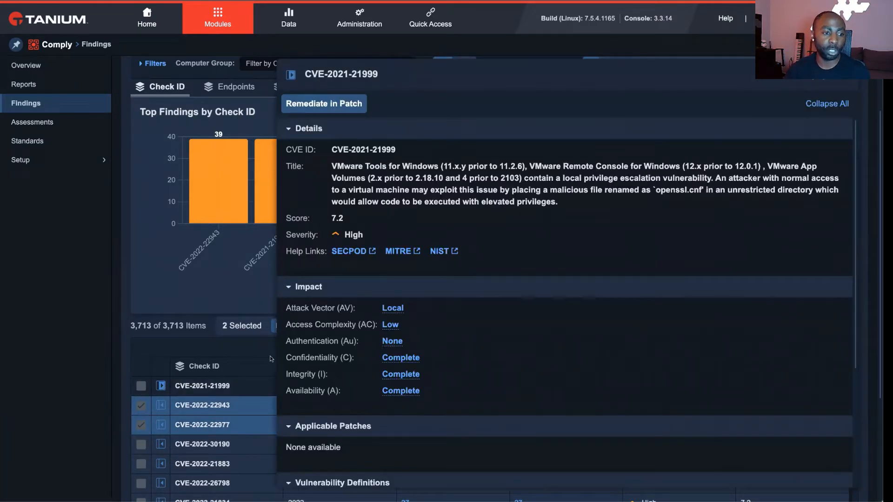
{"action": "scroll", "coordinate": [662, 321], "scroll_direction": "down", "scroll_amount": 3}
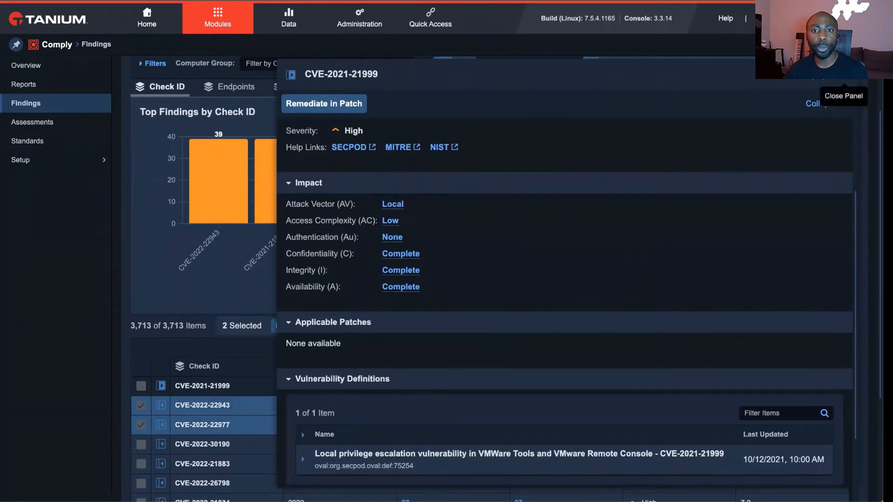
{"action": "left_click", "coordinate": [843, 77]}
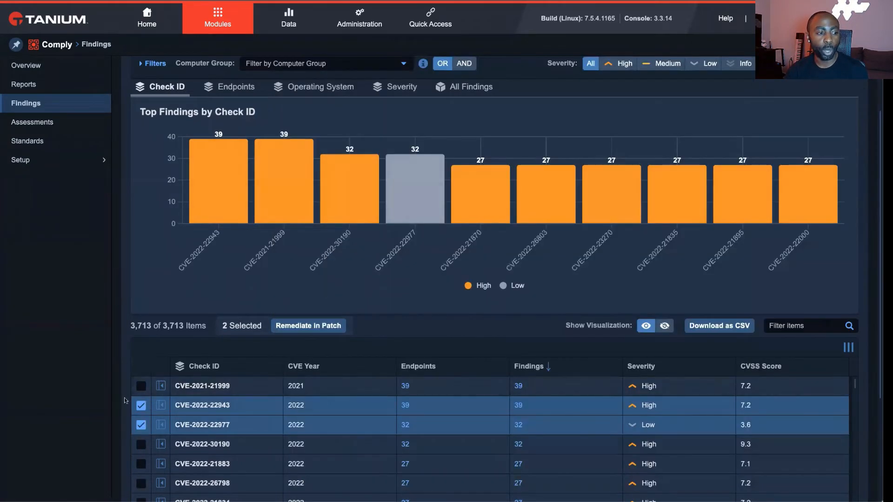
- Add CVE-2021-21999, CVE-2022-30190 and CVE-2022-21883 to the selected findings and try to remediate them in Patch
{"action": "left_click", "coordinate": [141, 385]}
{"action": "scroll", "coordinate": [115, 406], "scroll_direction": "down", "scroll_amount": 2}
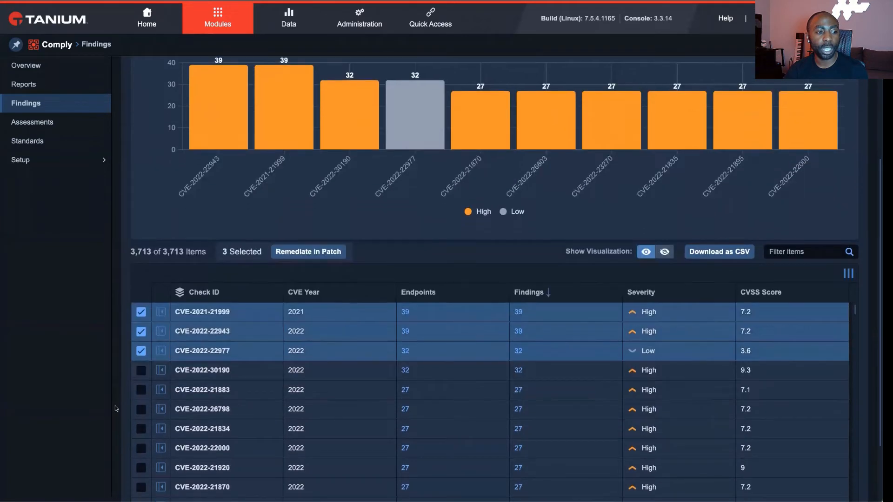
{"action": "scroll", "coordinate": [115, 405], "scroll_direction": "down", "scroll_amount": 1}
{"action": "left_click", "coordinate": [140, 349]}
{"action": "left_click", "coordinate": [140, 368]}
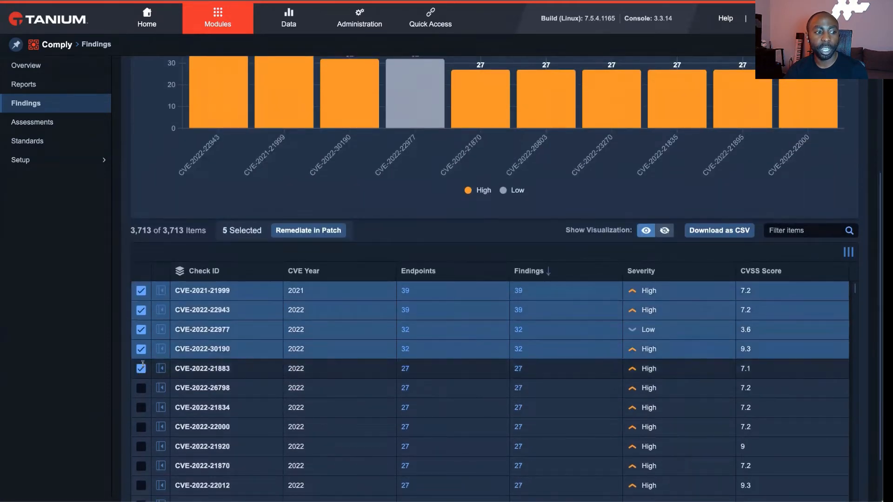
{"action": "left_click", "coordinate": [328, 231]}
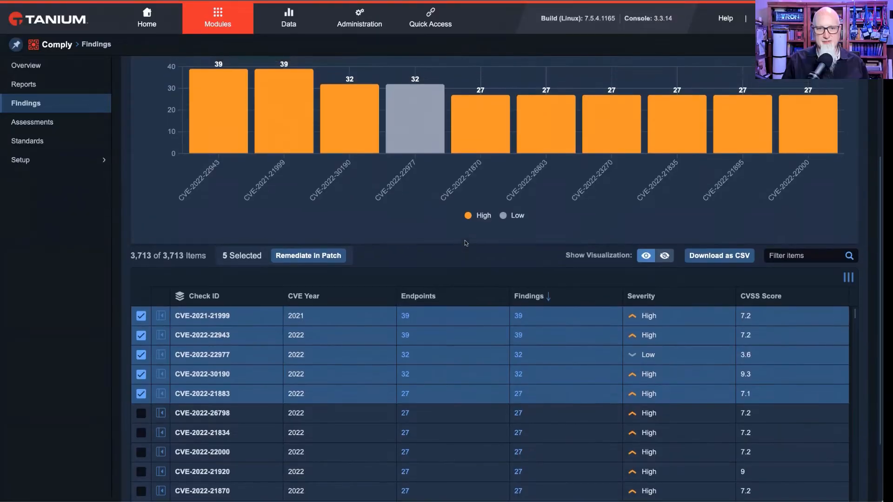
{"action": "scroll", "coordinate": [465, 240], "scroll_direction": "up", "scroll_amount": 1}
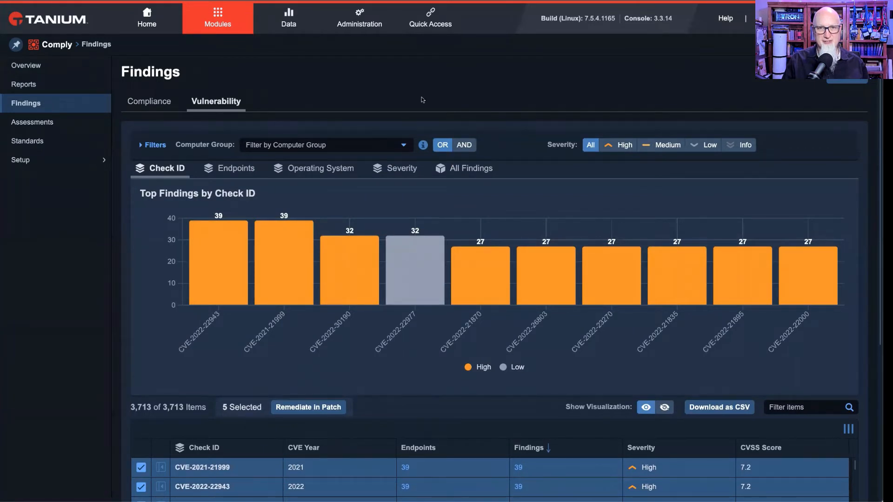
- Start creating a vulnerability assessment with the Remote Authenticated scan method
{"action": "left_click", "coordinate": [80, 128]}
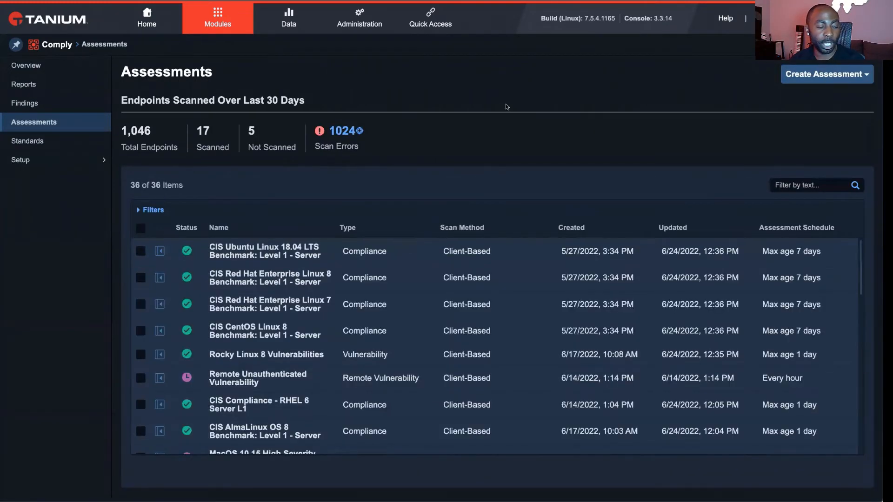
{"action": "left_click", "coordinate": [810, 80]}
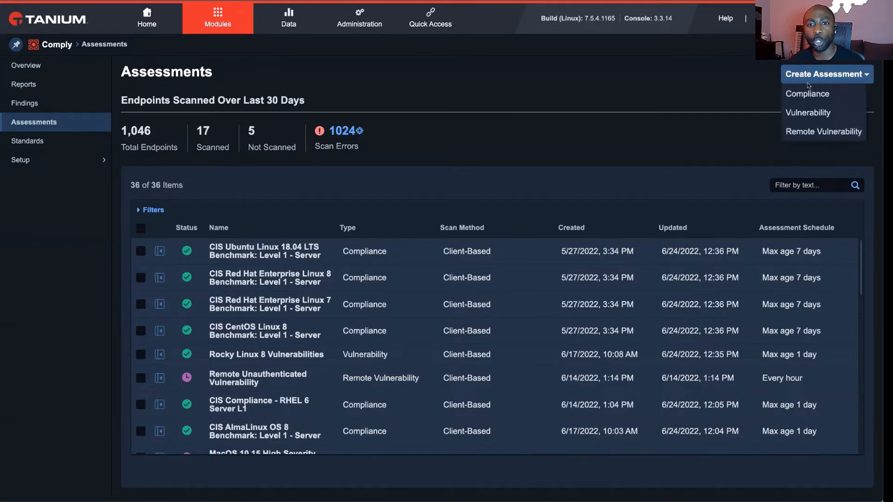
{"action": "left_click", "coordinate": [809, 112]}
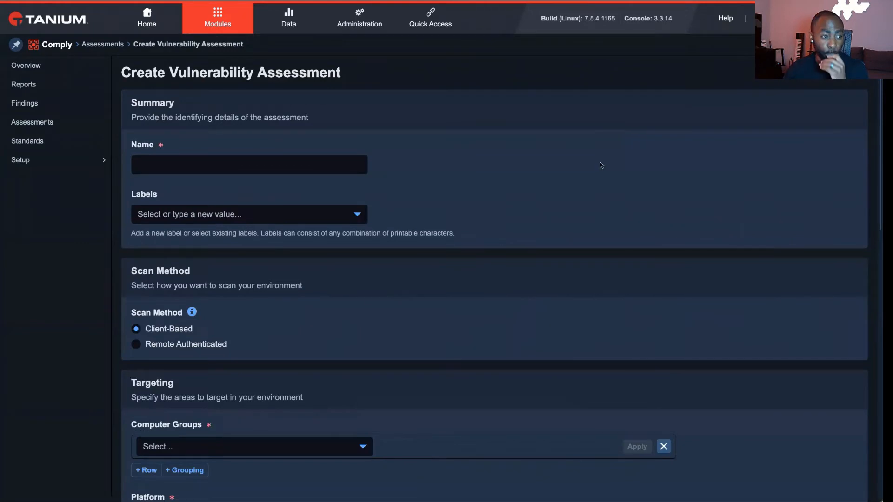
{"action": "scroll", "coordinate": [470, 264], "scroll_direction": "down", "scroll_amount": 1}
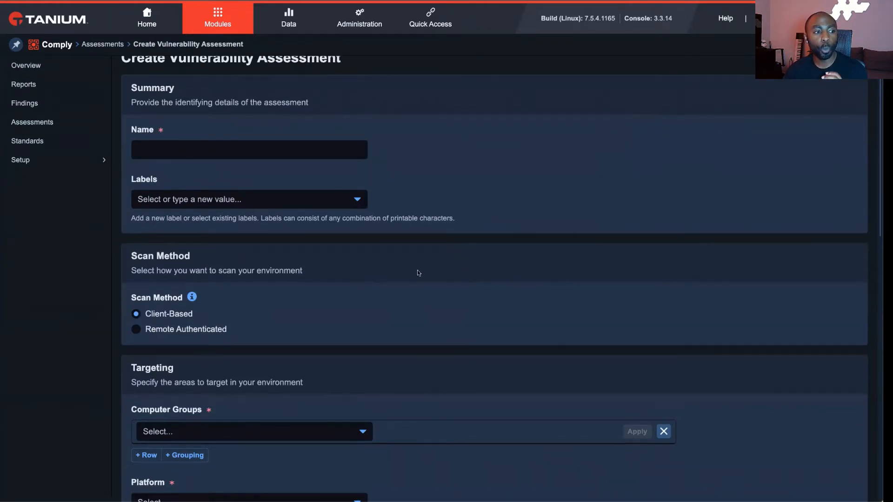
{"action": "left_click", "coordinate": [191, 333]}
- Choose the Red Hat Enterprise Linux 7 satellite for the assessment and set its targeting type to Discovered Endpoints
{"action": "scroll", "coordinate": [478, 301], "scroll_direction": "down", "scroll_amount": 4}
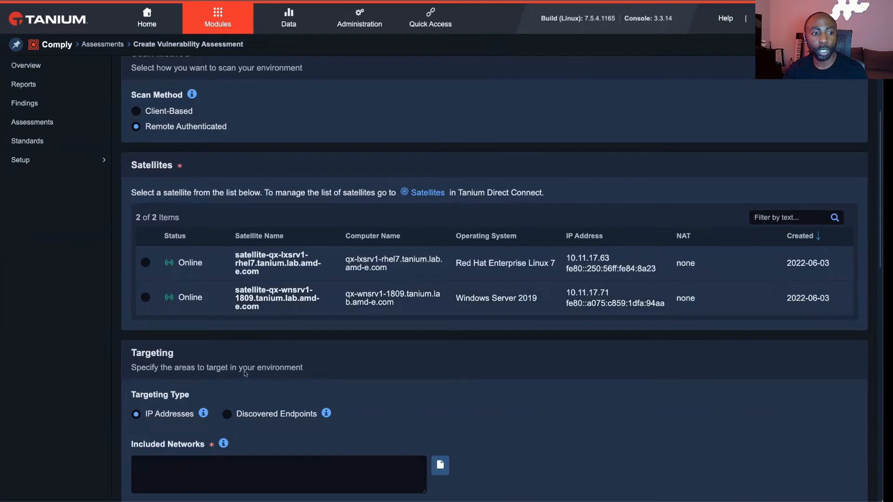
{"action": "left_click", "coordinate": [144, 262]}
{"action": "scroll", "coordinate": [338, 361], "scroll_direction": "down", "scroll_amount": 4}
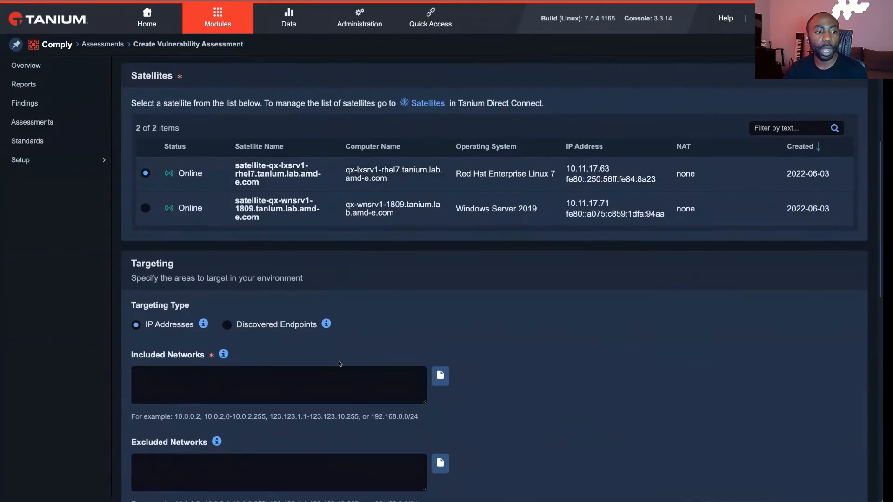
{"action": "left_click", "coordinate": [311, 249]}
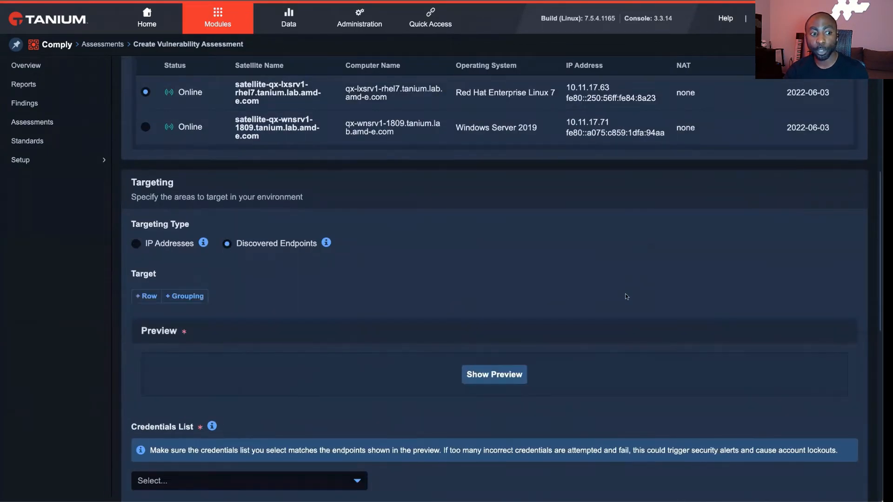
- Preview the assessment's discovered endpoints and review their platforms, IP addresses and associated satellites
{"action": "left_click", "coordinate": [522, 367]}
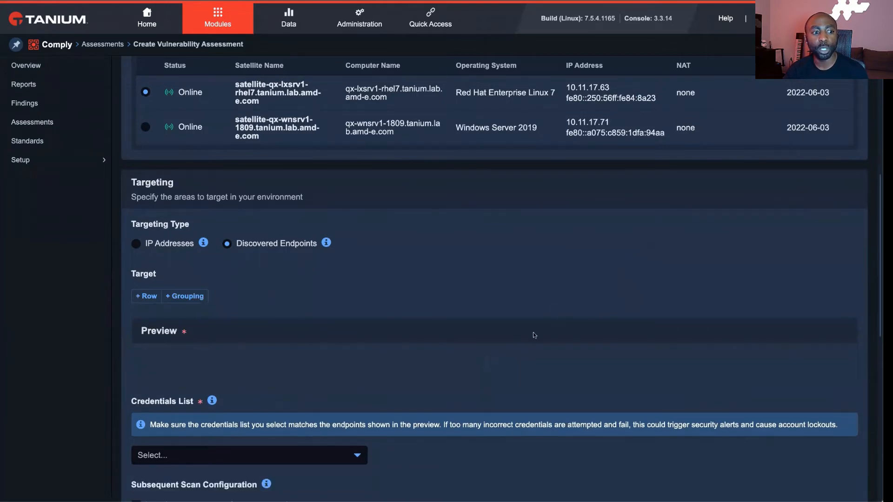
{"action": "scroll", "coordinate": [531, 328], "scroll_direction": "down", "scroll_amount": 5}
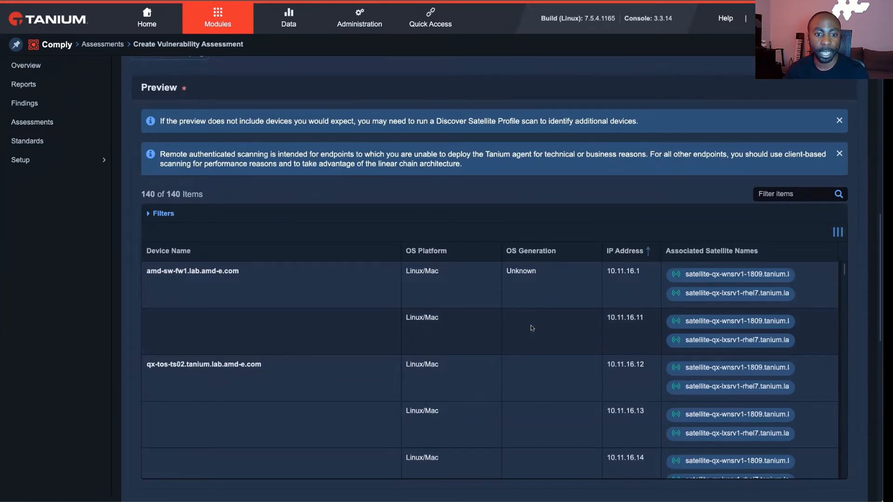
{"action": "scroll", "coordinate": [532, 328], "scroll_direction": "down", "scroll_amount": 3}
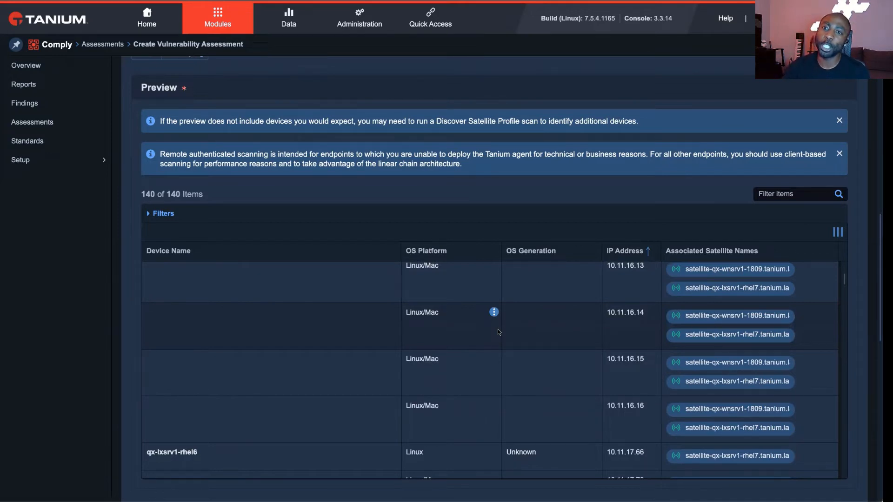
- Change the assessment's targeting type to IP Addresses
{"action": "scroll", "coordinate": [499, 316], "scroll_direction": "up", "scroll_amount": 5}
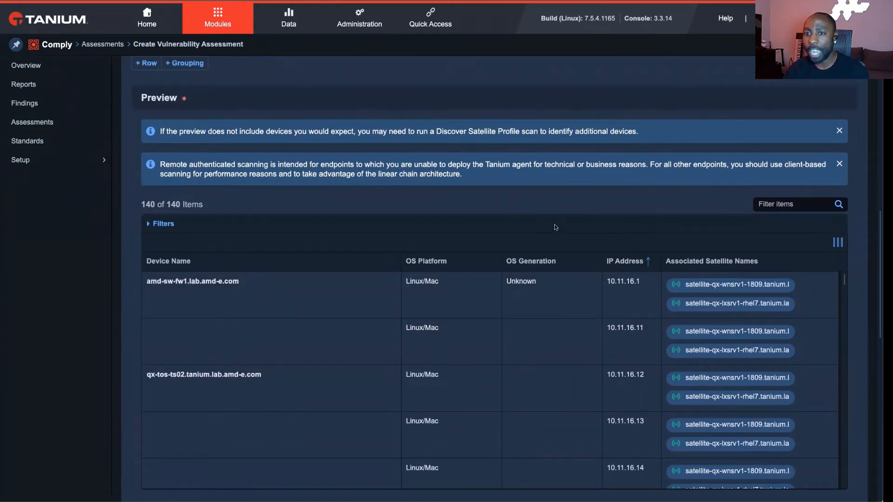
{"action": "scroll", "coordinate": [554, 223], "scroll_direction": "up", "scroll_amount": 3}
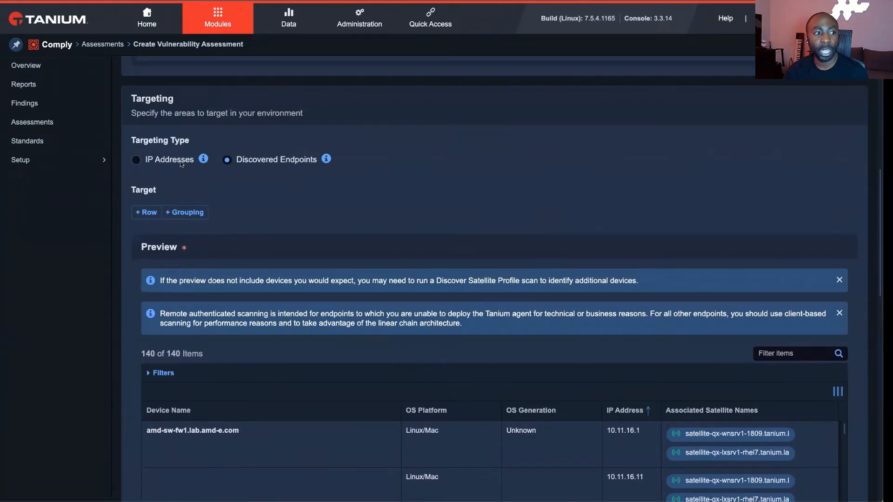
{"action": "left_click", "coordinate": [181, 162]}
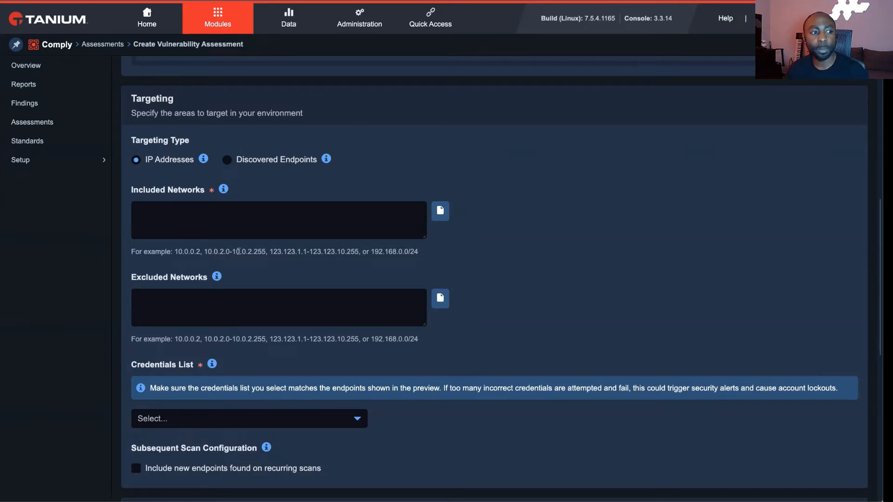
- Review the available credentials lists and assign Windows/Linux Admin to the assessment
{"action": "scroll", "coordinate": [311, 298], "scroll_direction": "down", "scroll_amount": 1}
{"action": "scroll", "coordinate": [312, 298], "scroll_direction": "down", "scroll_amount": 2}
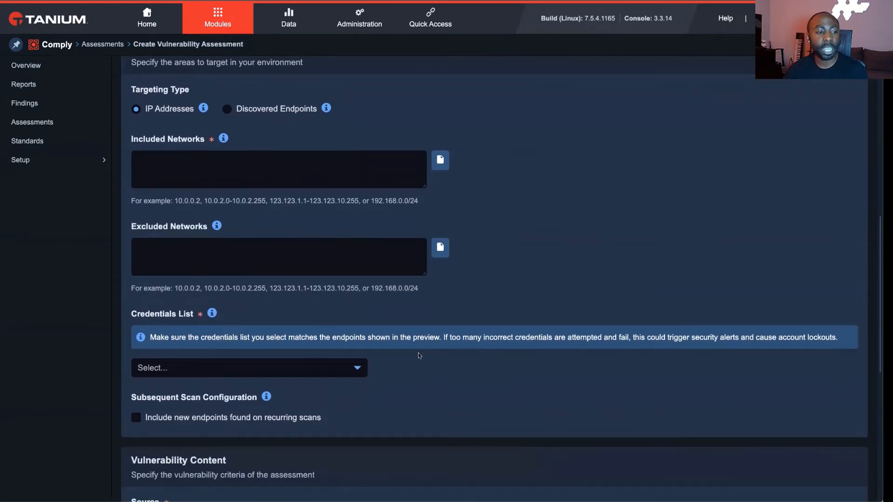
{"action": "scroll", "coordinate": [419, 356], "scroll_direction": "down", "scroll_amount": 3}
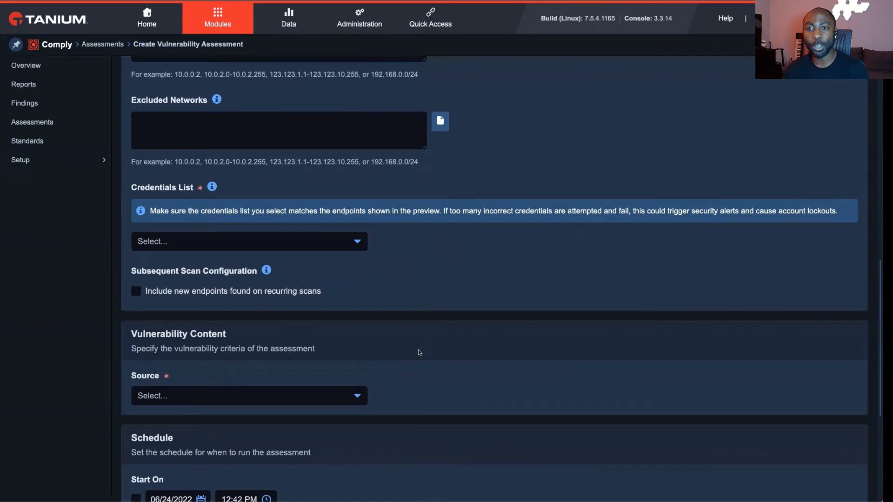
{"action": "left_click", "coordinate": [357, 242]}
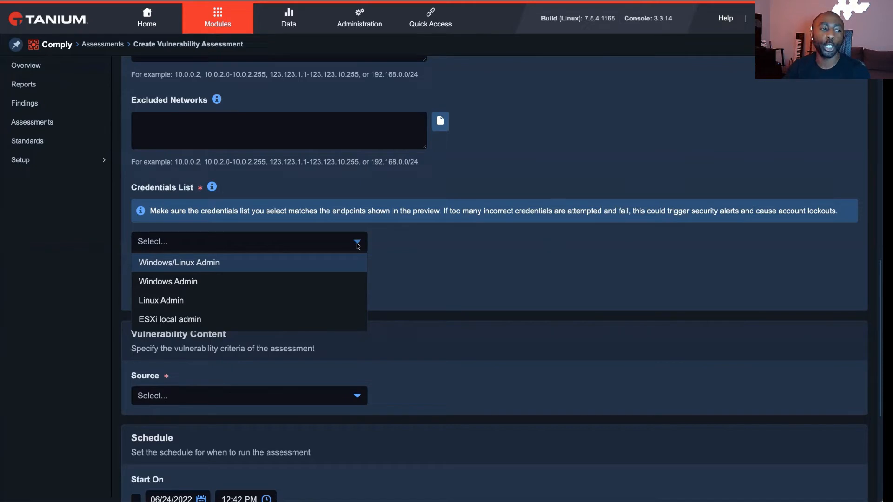
{"action": "left_click", "coordinate": [529, 284]}
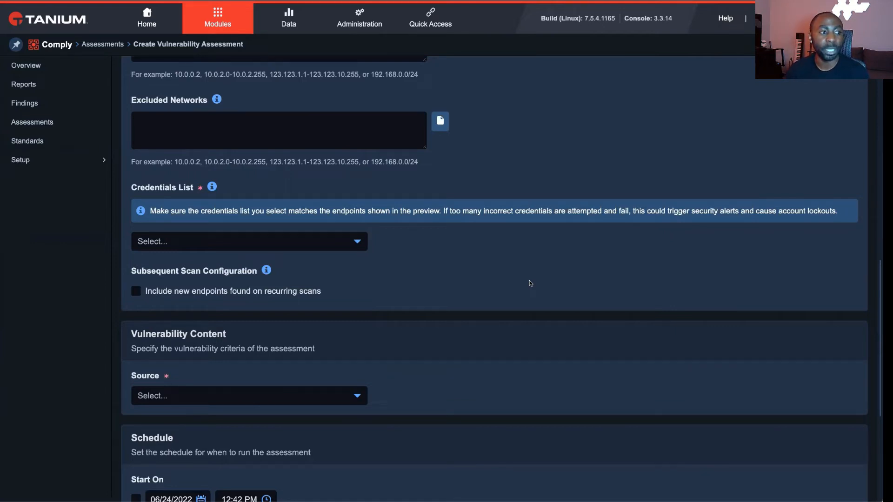
{"action": "left_click", "coordinate": [351, 248]}
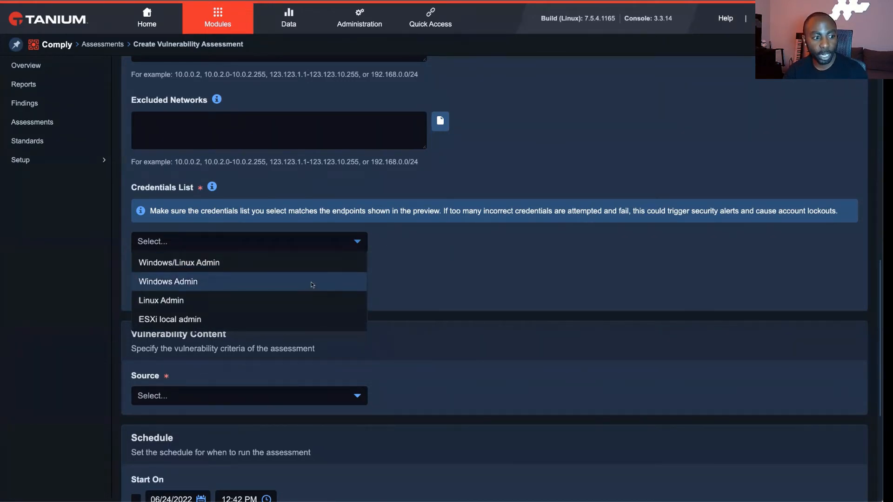
{"action": "left_click", "coordinate": [294, 263]}
- Set the vulnerability content source to Tanium Vulnerability Library for Windows and review the CVE, remote open ports and schedule options
{"action": "scroll", "coordinate": [556, 286], "scroll_direction": "down", "scroll_amount": 4}
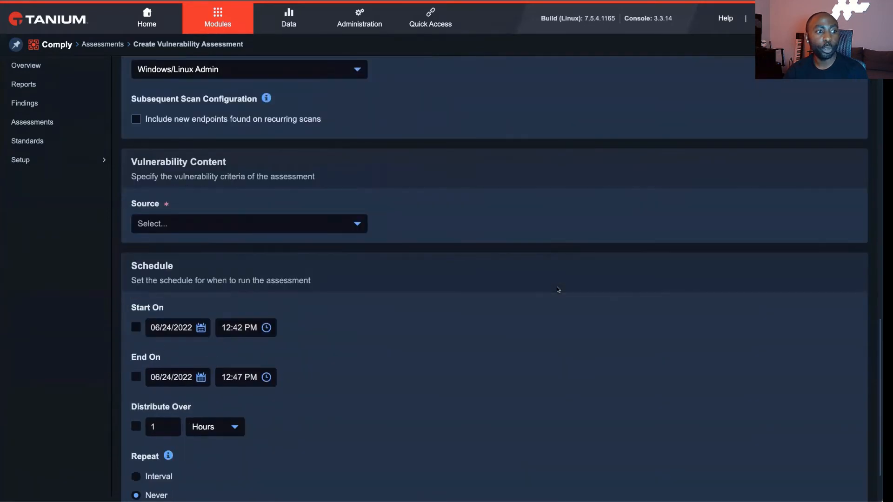
{"action": "left_click", "coordinate": [333, 228]}
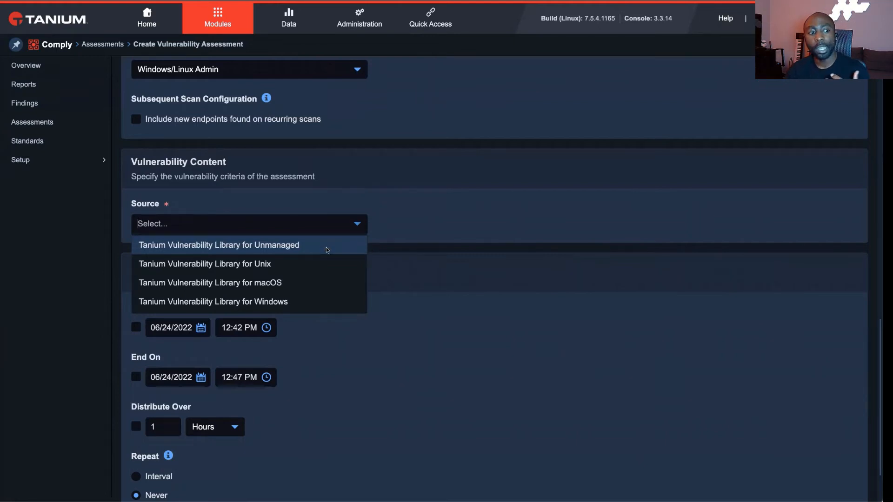
{"action": "left_click", "coordinate": [308, 302]}
{"action": "scroll", "coordinate": [395, 263], "scroll_direction": "down", "scroll_amount": 2}
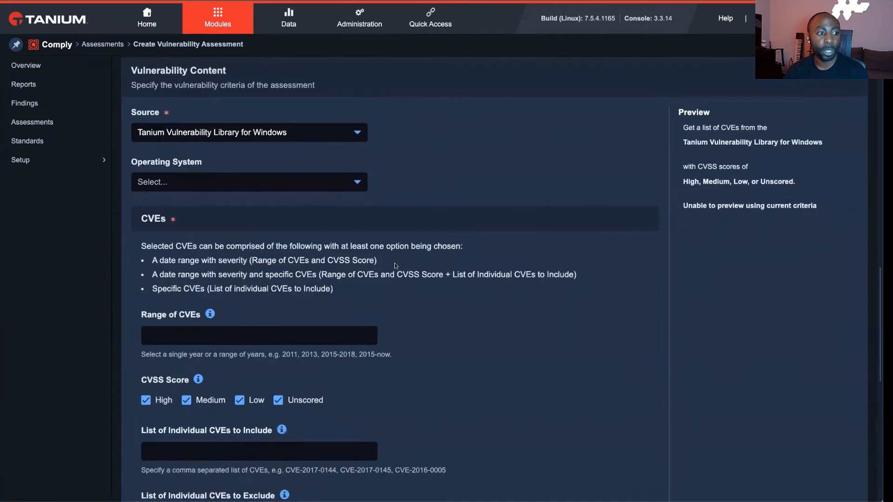
{"action": "scroll", "coordinate": [394, 264], "scroll_direction": "down", "scroll_amount": 1}
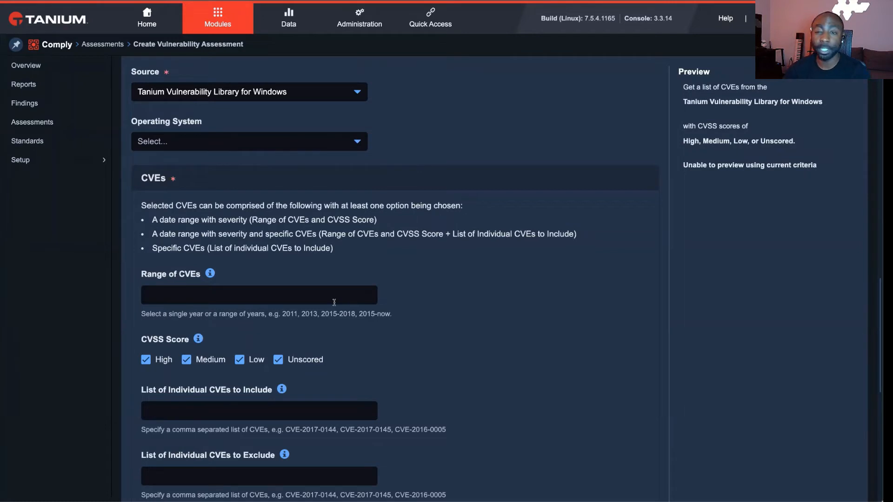
{"action": "scroll", "coordinate": [407, 317], "scroll_direction": "down", "scroll_amount": 1}
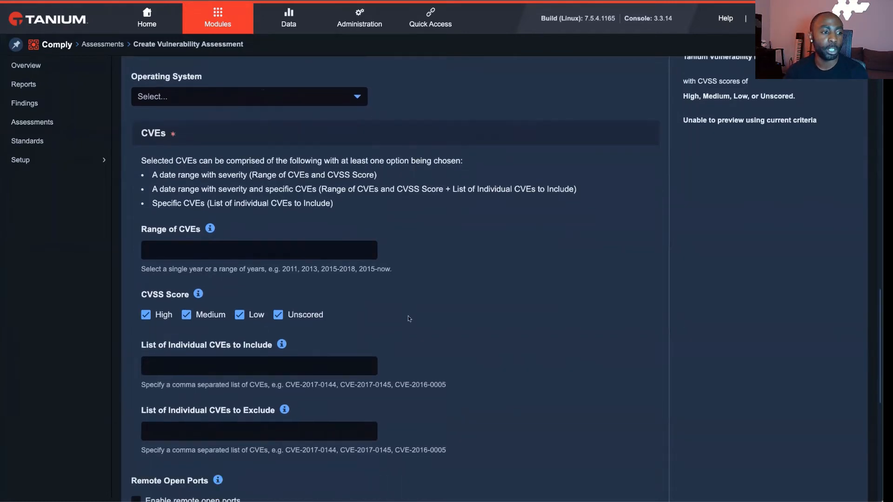
{"action": "scroll", "coordinate": [409, 318], "scroll_direction": "down", "scroll_amount": 7}
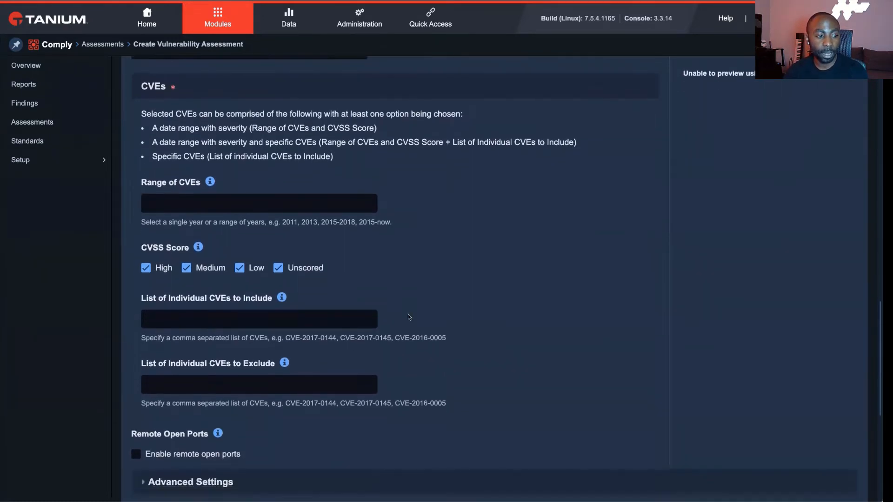
{"action": "scroll", "coordinate": [408, 318], "scroll_direction": "down", "scroll_amount": 2}
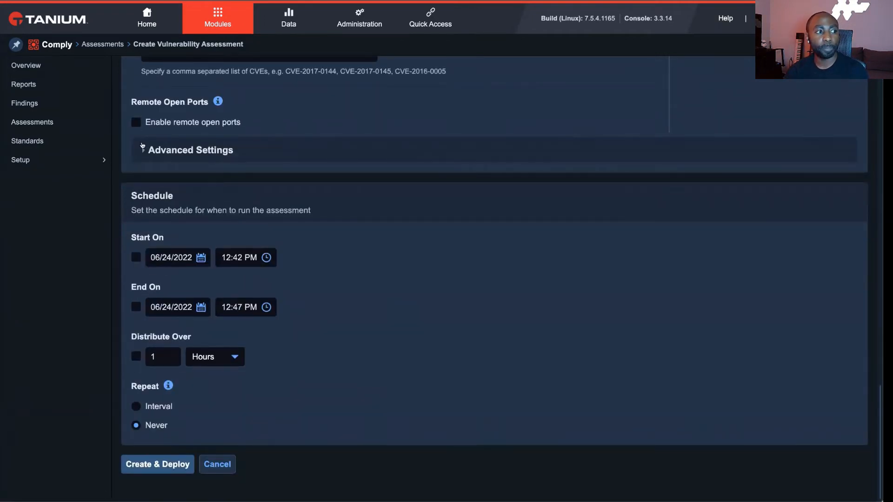
- Leave the assessment form and filter the vulnerability findings by the Remote Authenticated scan method
{"action": "left_click", "coordinate": [66, 106]}
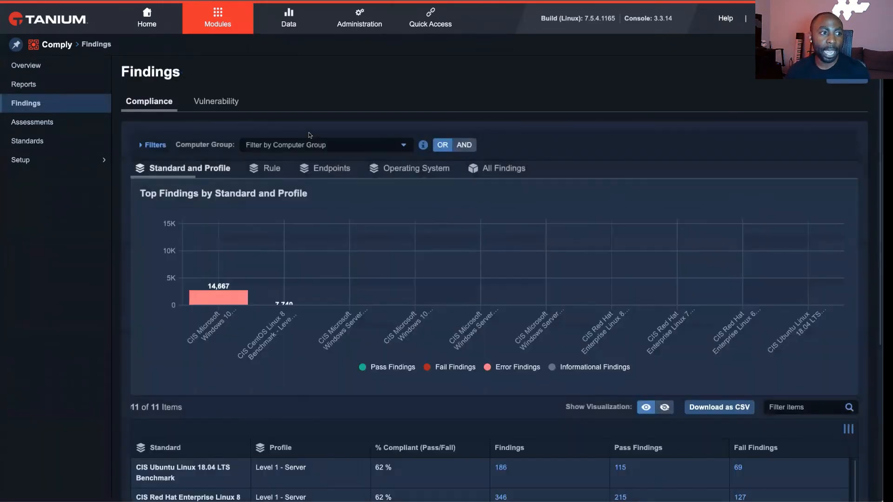
{"action": "left_click", "coordinate": [213, 100]}
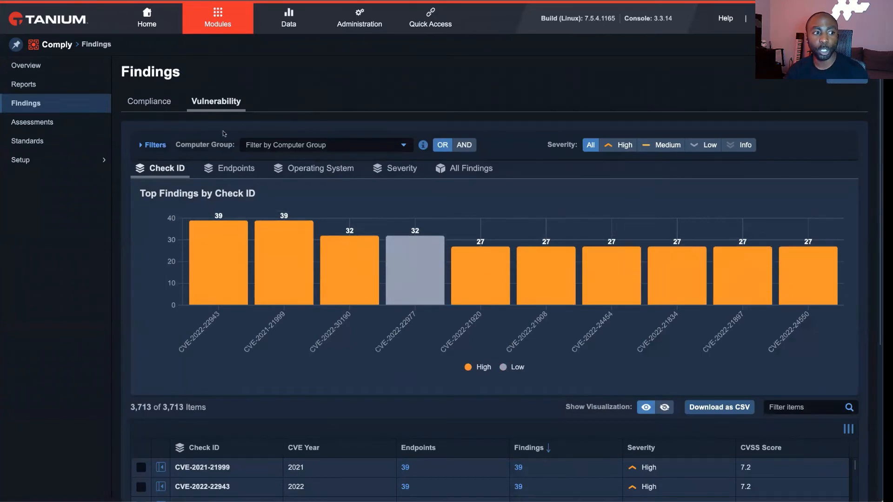
{"action": "left_click", "coordinate": [156, 145]}
{"action": "scroll", "coordinate": [256, 156], "scroll_direction": "down", "scroll_amount": 2}
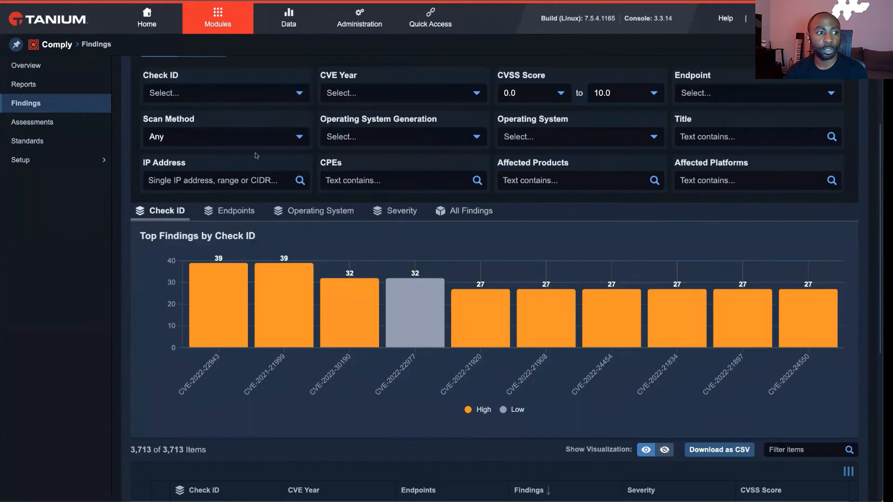
{"action": "left_click", "coordinate": [263, 142]}
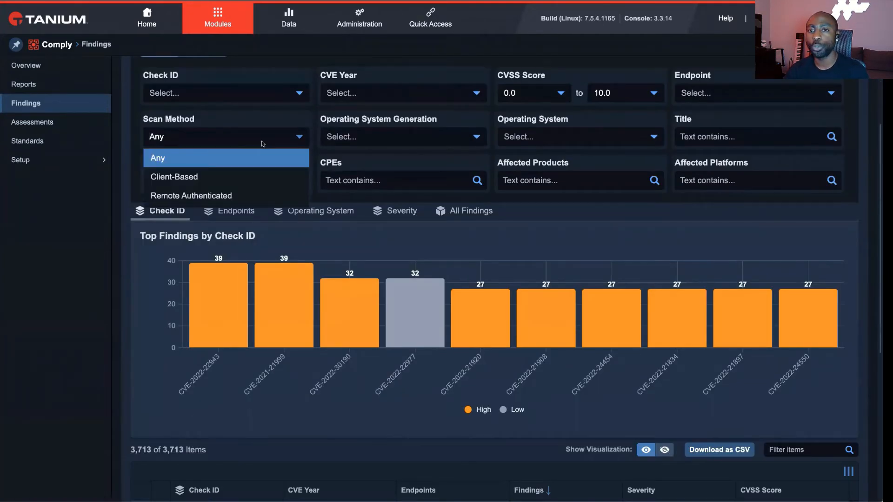
{"action": "left_click", "coordinate": [239, 191]}
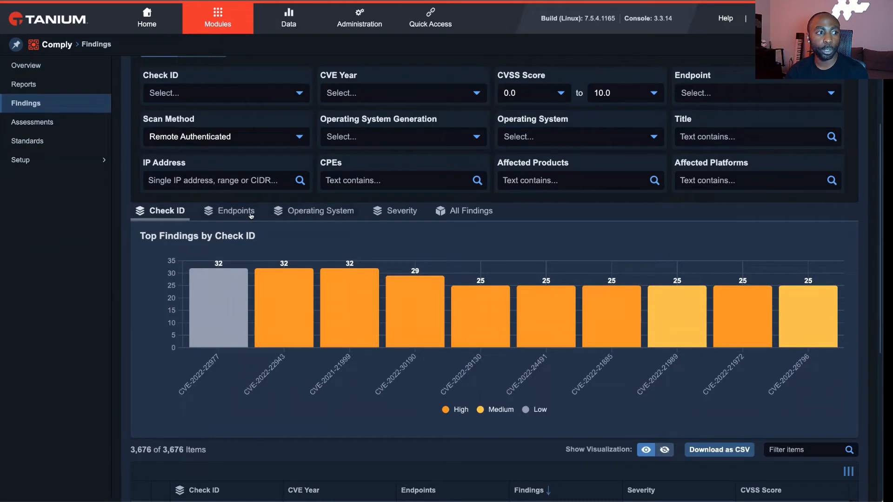
- Group the remote authenticated findings by endpoint and examine each endpoint's IP address and severity breakdown
{"action": "left_click", "coordinate": [232, 210]}
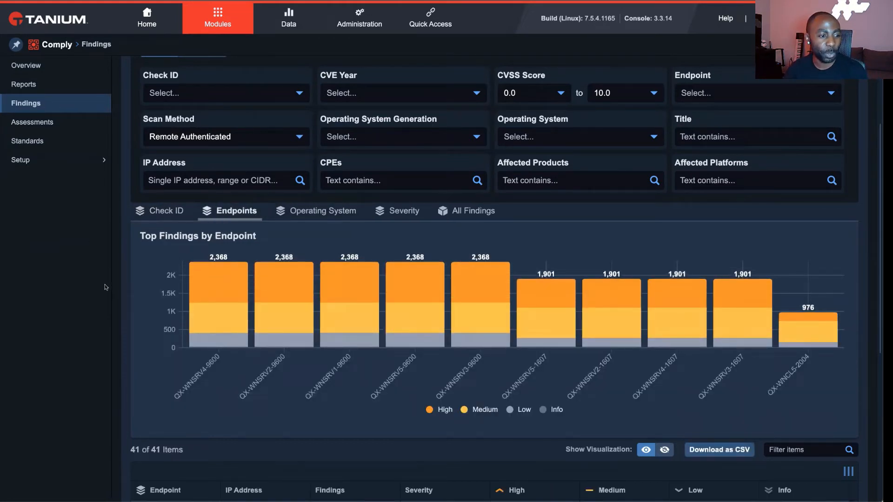
{"action": "scroll", "coordinate": [205, 325], "scroll_direction": "down", "scroll_amount": 1}
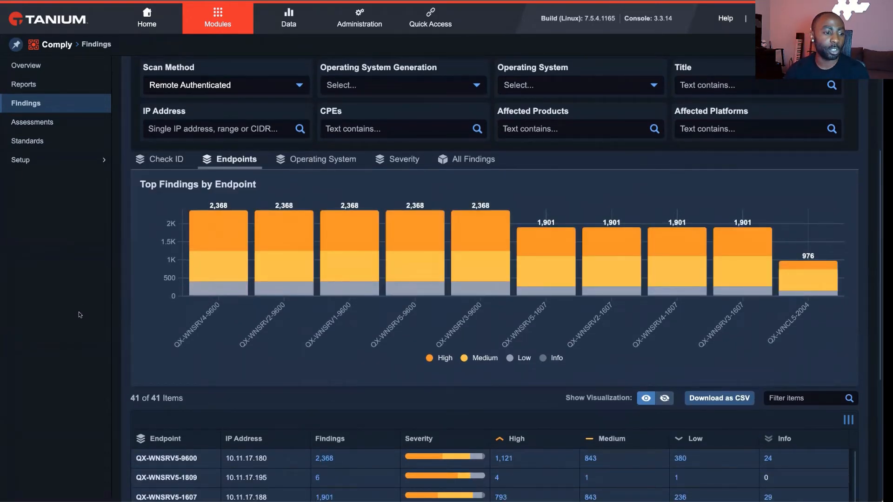
{"action": "scroll", "coordinate": [197, 305], "scroll_direction": "down", "scroll_amount": 3}
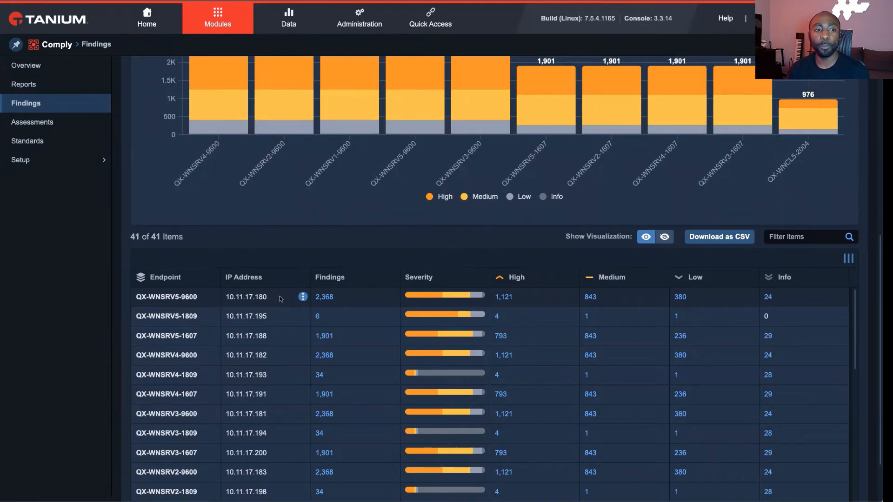
- View all findings for endpoint QX-WNSRV5-9600 and open the details of CVE-2022-30135
{"action": "scroll", "coordinate": [280, 293], "scroll_direction": "up", "scroll_amount": 2}
{"action": "scroll", "coordinate": [281, 285], "scroll_direction": "up", "scroll_amount": 4}
{"action": "scroll", "coordinate": [326, 326], "scroll_direction": "down", "scroll_amount": 5}
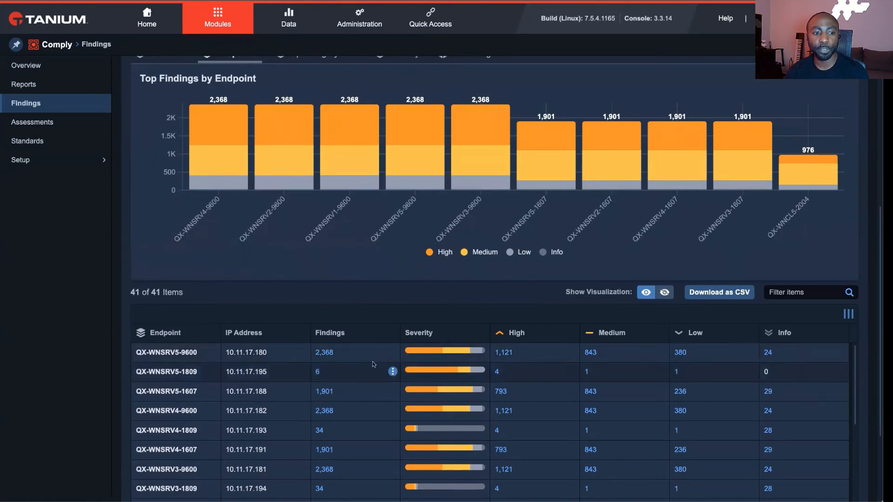
{"action": "left_click", "coordinate": [326, 352]}
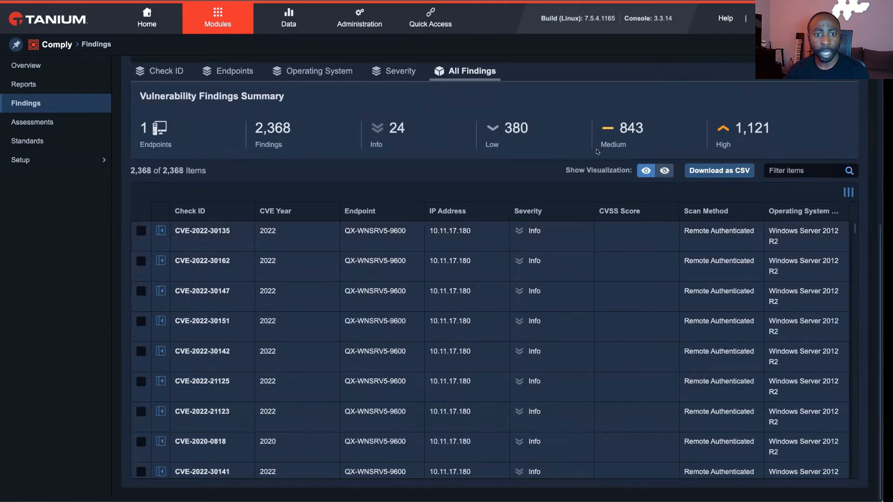
{"action": "left_click", "coordinate": [161, 231]}
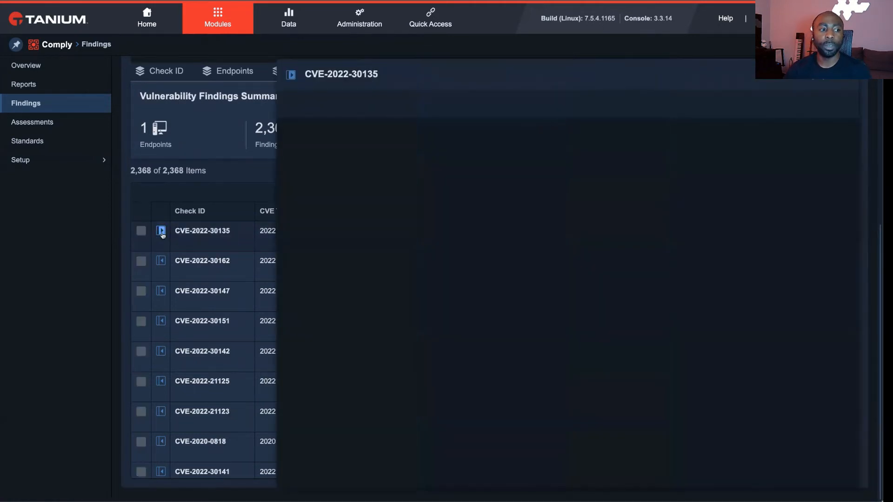